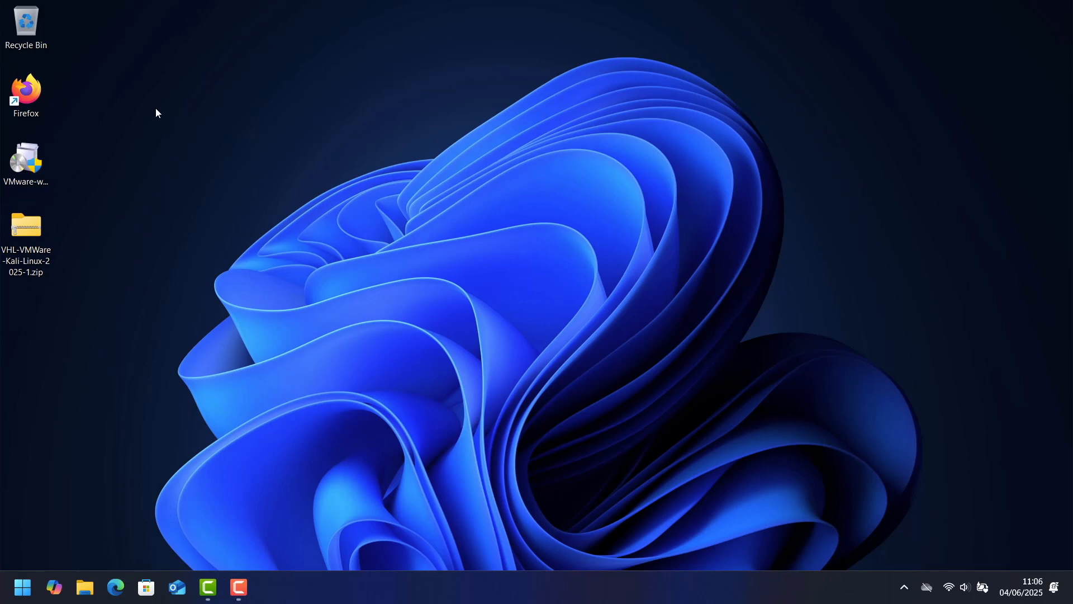
Open Firefox and go to the Kali Linux website at kali.org.
{"action": "double_click", "coordinate": [26, 92]}
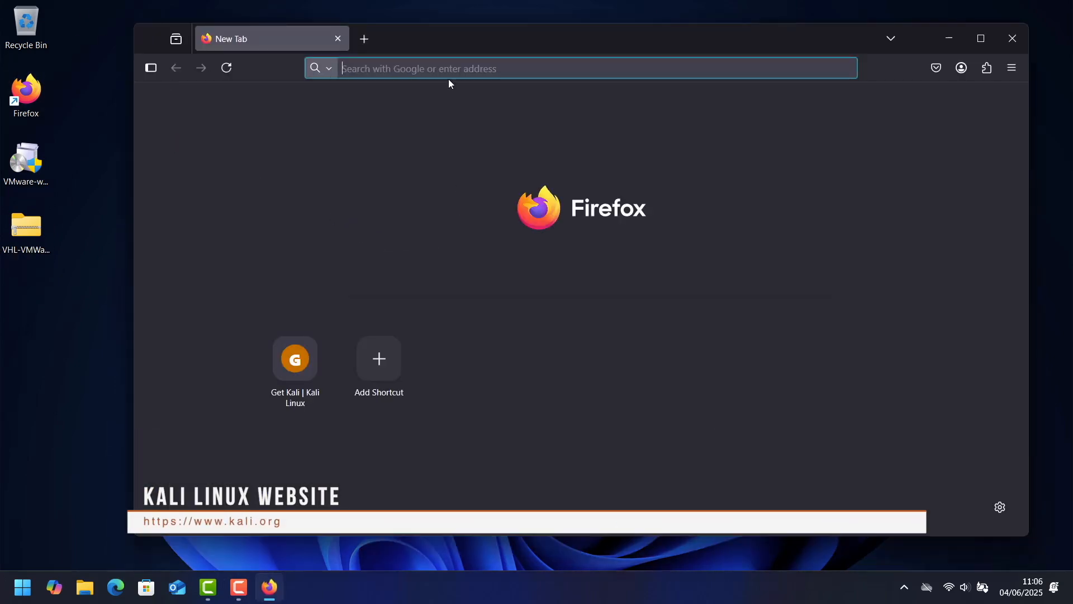
{"action": "left_click", "coordinate": [405, 64]}
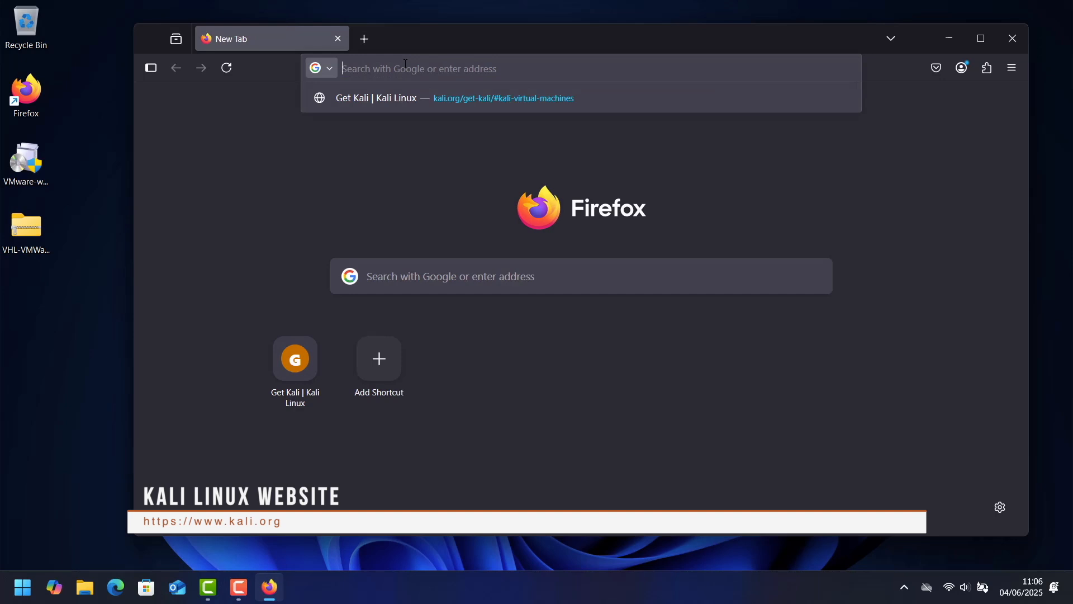
{"action": "type", "text": "kali.org/do"}
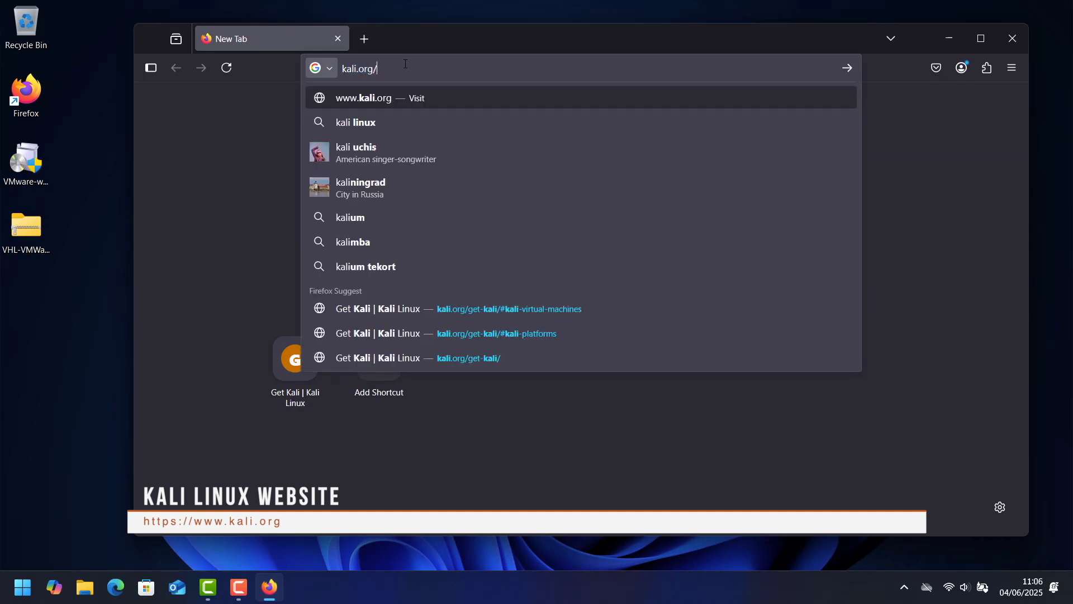
{"action": "key", "text": "BackSpace"}
{"action": "key", "text": "BackSpace"}
{"action": "key", "text": "BackSpace"}
{"action": "key", "text": "BackSpace"}
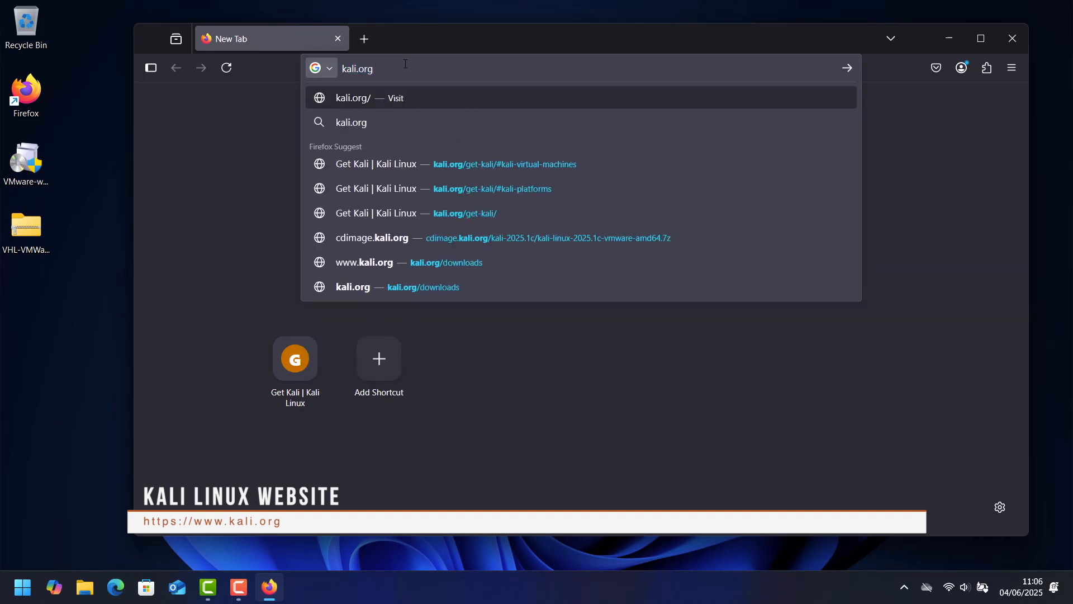
{"action": "key", "text": "Return"}
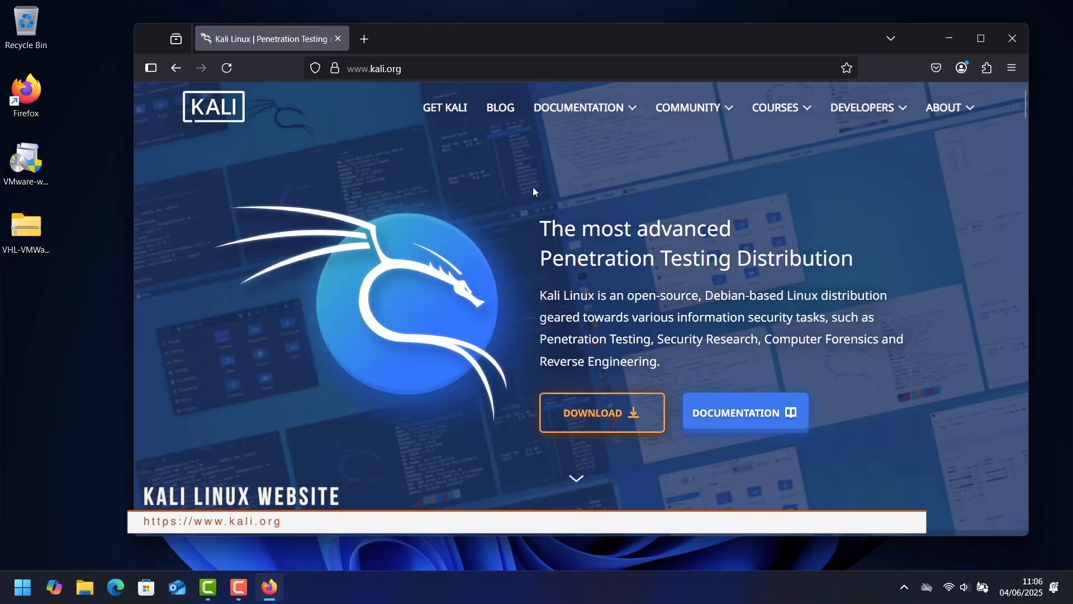
Download the recommended pre-built VMware image from the Virtual Machines section of the Get Kali page.
{"action": "left_click", "coordinate": [441, 110]}
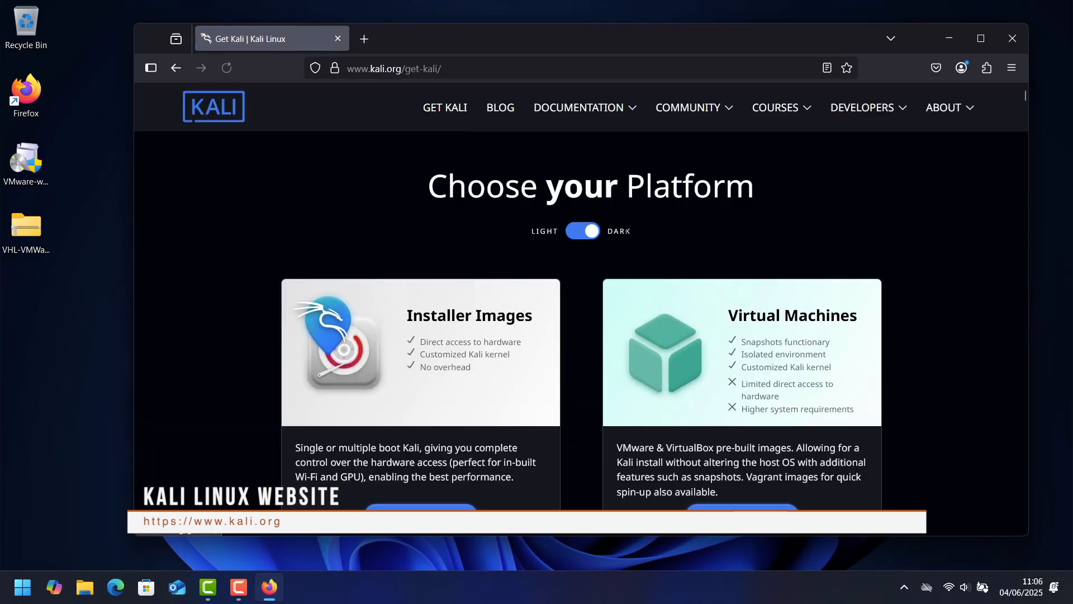
{"action": "left_click", "coordinate": [770, 316]}
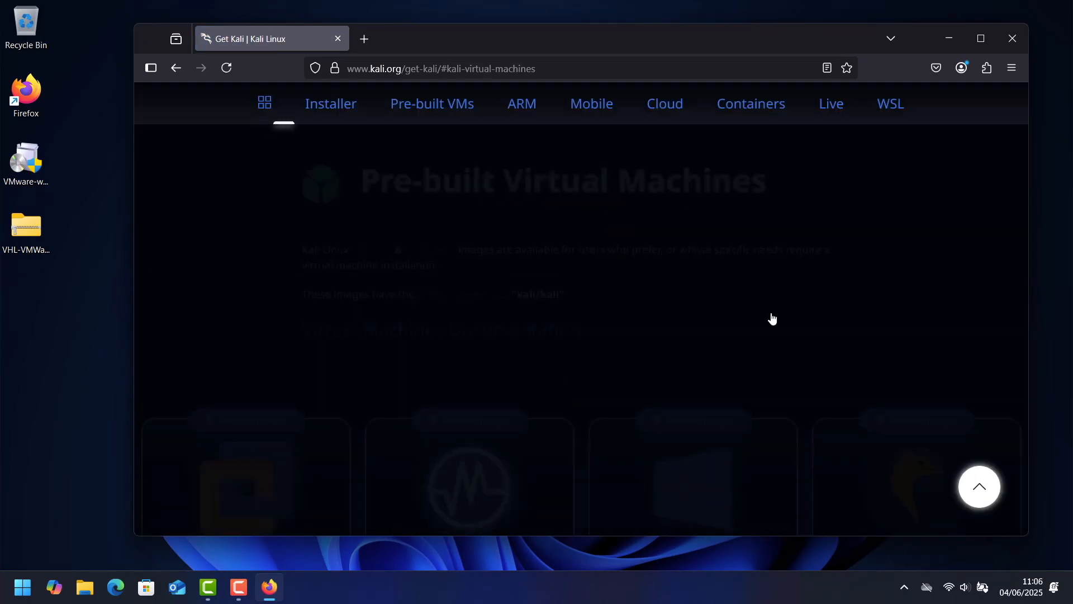
{"action": "scroll", "coordinate": [771, 316], "scroll_direction": "down", "scroll_amount": 3}
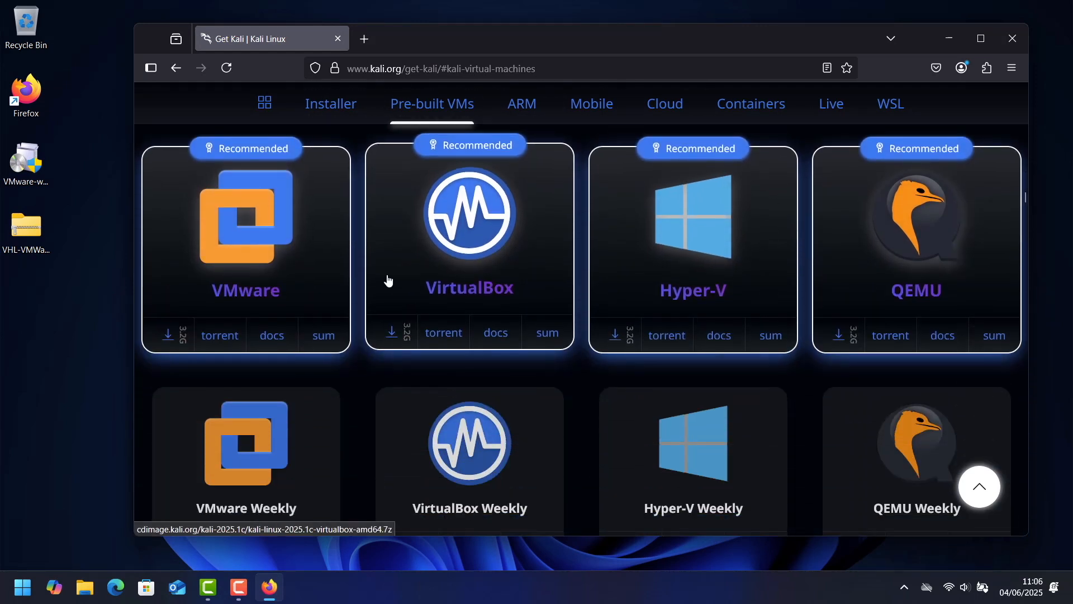
{"action": "left_click", "coordinate": [168, 335]}
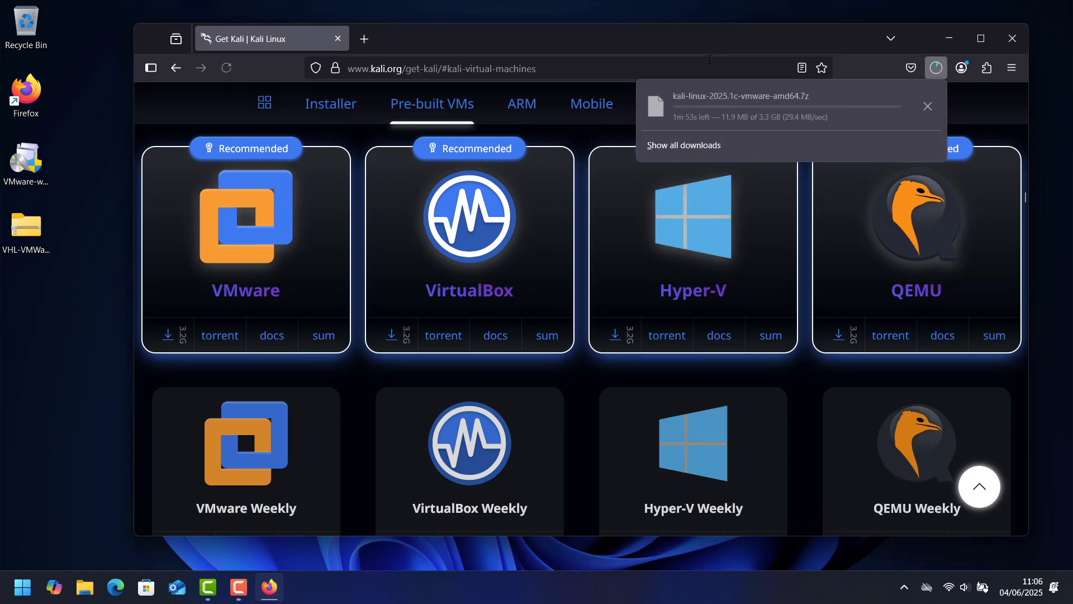
{"action": "left_click", "coordinate": [764, 35]}
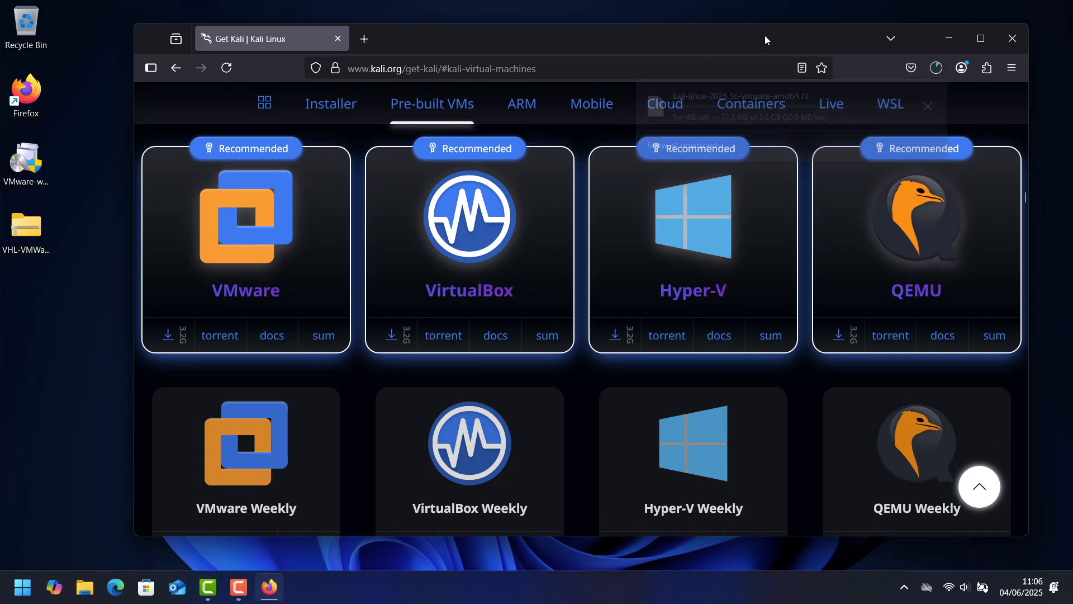
Minimize the browser, launch the VMware Workstation Pro installer from the desktop, and accept its license agreement.
{"action": "left_click", "coordinate": [950, 38]}
{"action": "left_click", "coordinate": [21, 159]}
{"action": "double_click", "coordinate": [21, 159]}
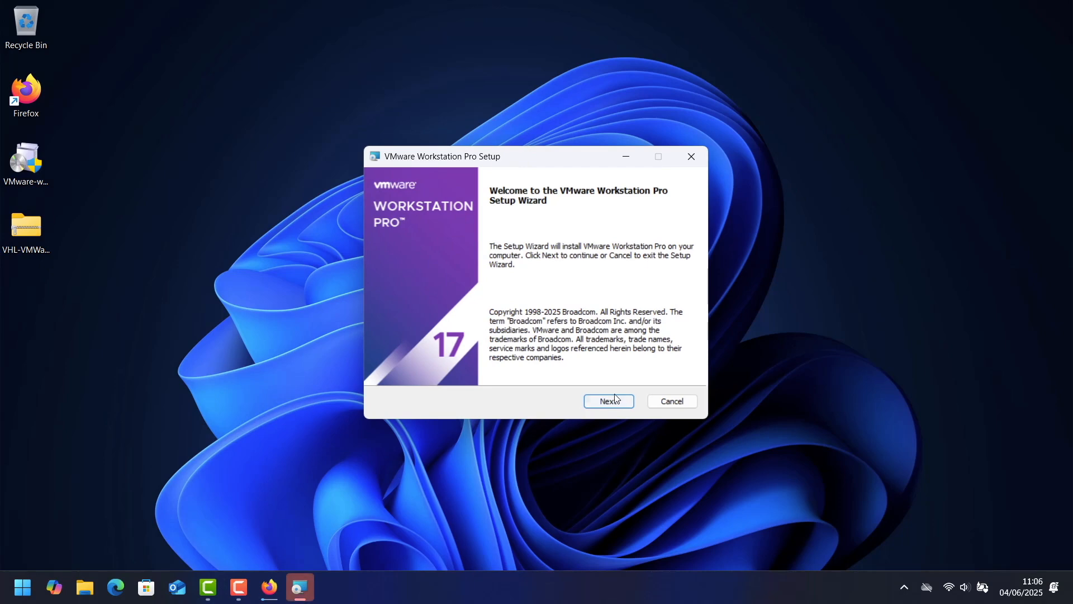
{"action": "left_click", "coordinate": [612, 400]}
{"action": "left_click", "coordinate": [467, 370]}
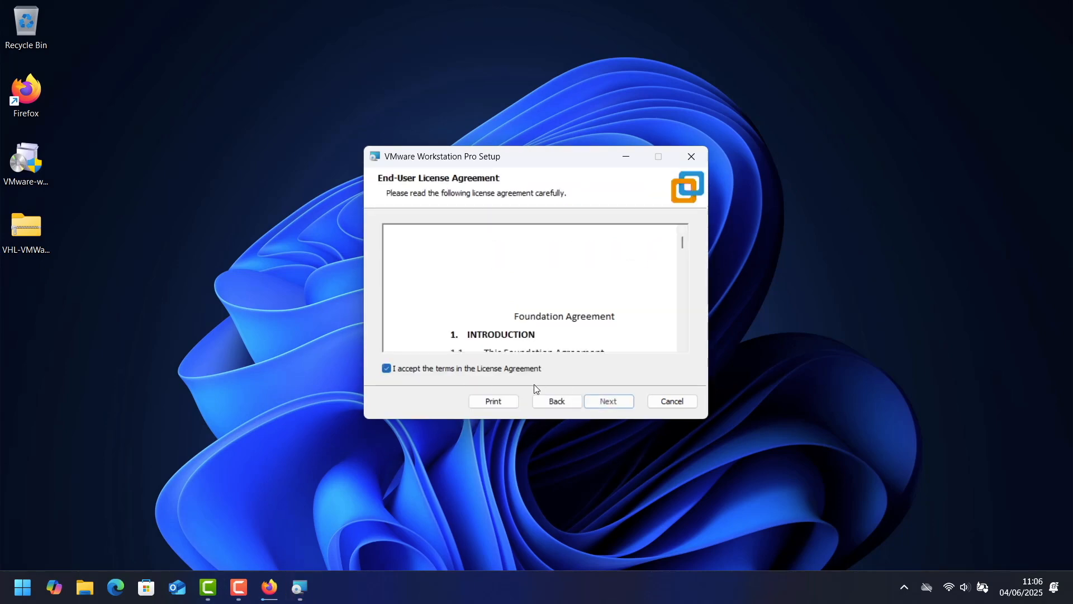
{"action": "left_click", "coordinate": [608, 405]}
Install VMware Workstation Pro with Desktop and Start Menu Programs Folder shortcuts, and finish the setup wizard.
{"action": "left_click", "coordinate": [601, 407]}
{"action": "left_click", "coordinate": [391, 279]}
{"action": "left_click", "coordinate": [614, 404]}
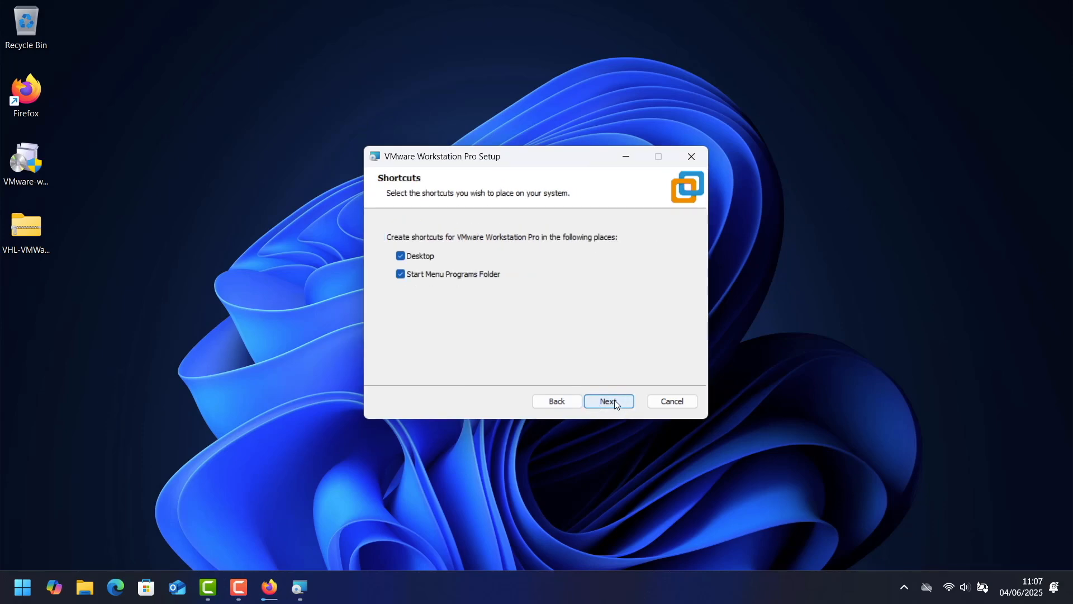
{"action": "left_click", "coordinate": [619, 405]}
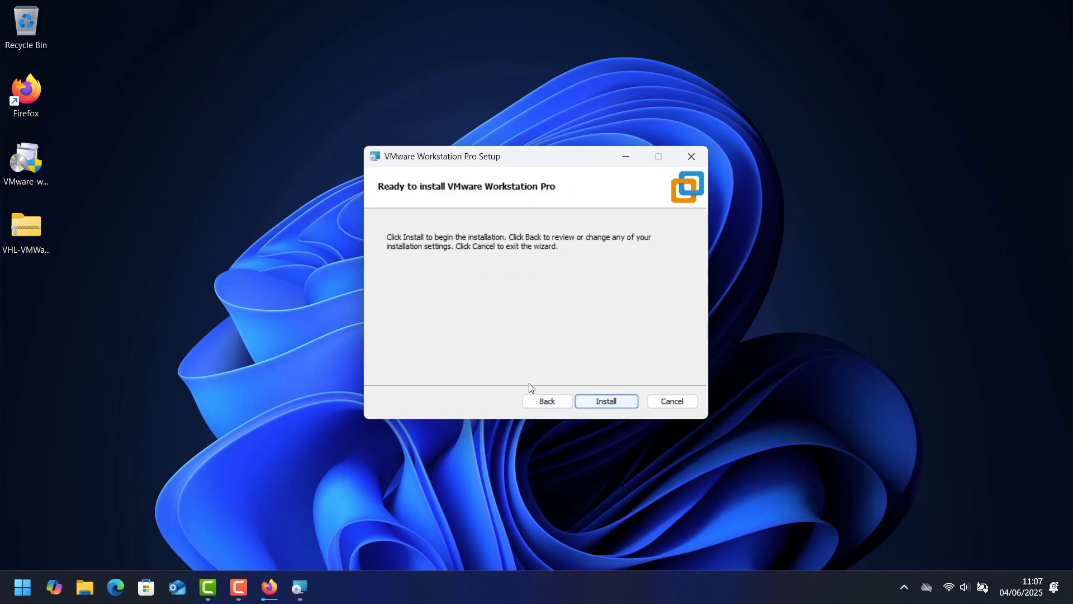
{"action": "left_click", "coordinate": [614, 400]}
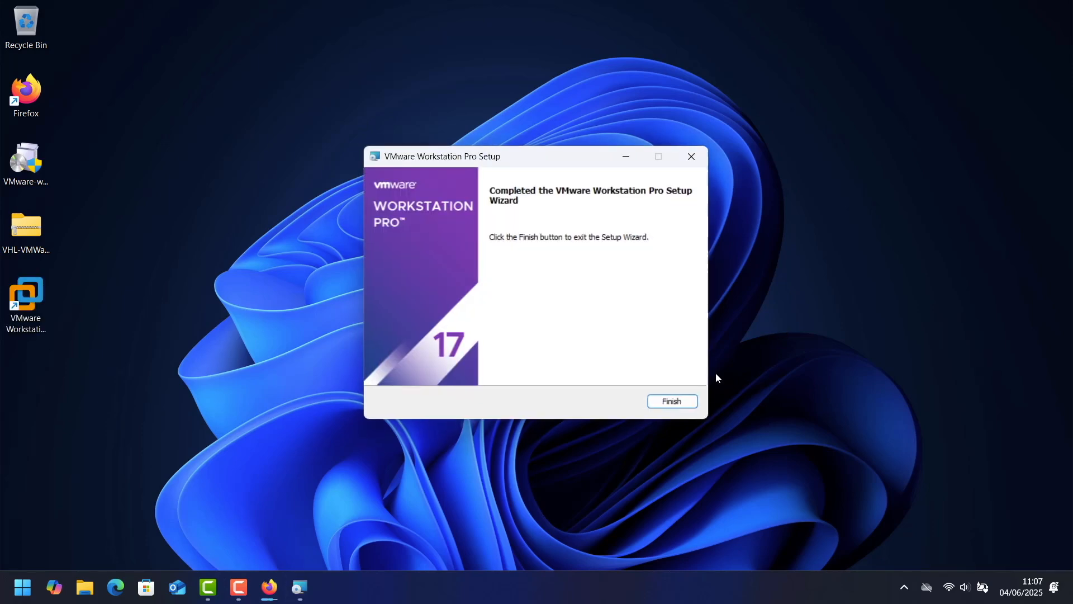
{"action": "left_click", "coordinate": [669, 404]}
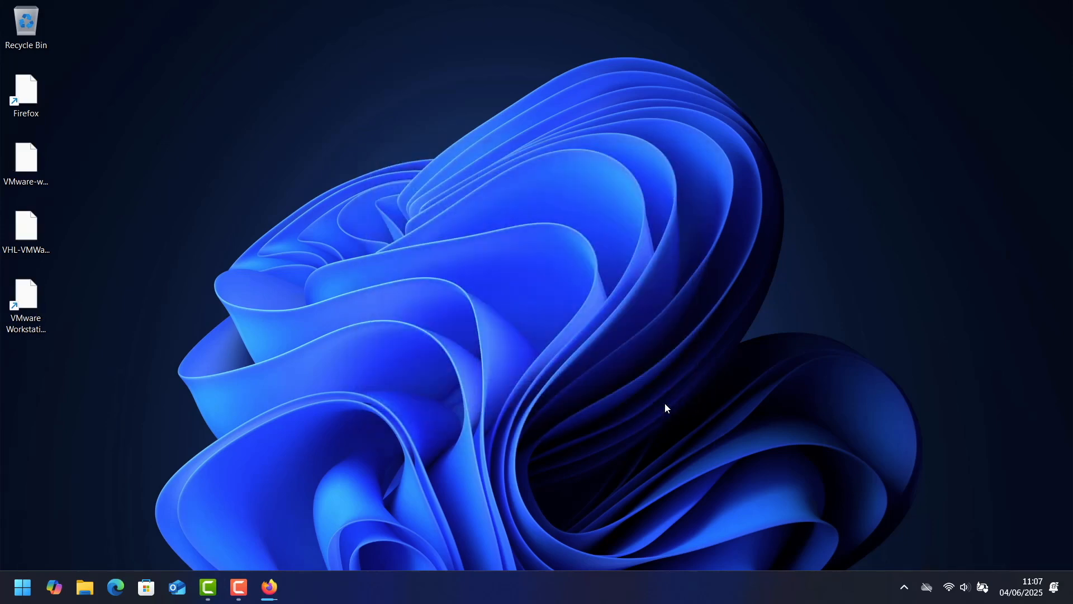
Launch VMware Workstation Pro from its desktop shortcut, reposition its window beside the desktop icons, and minimize it.
{"action": "left_click", "coordinate": [26, 297]}
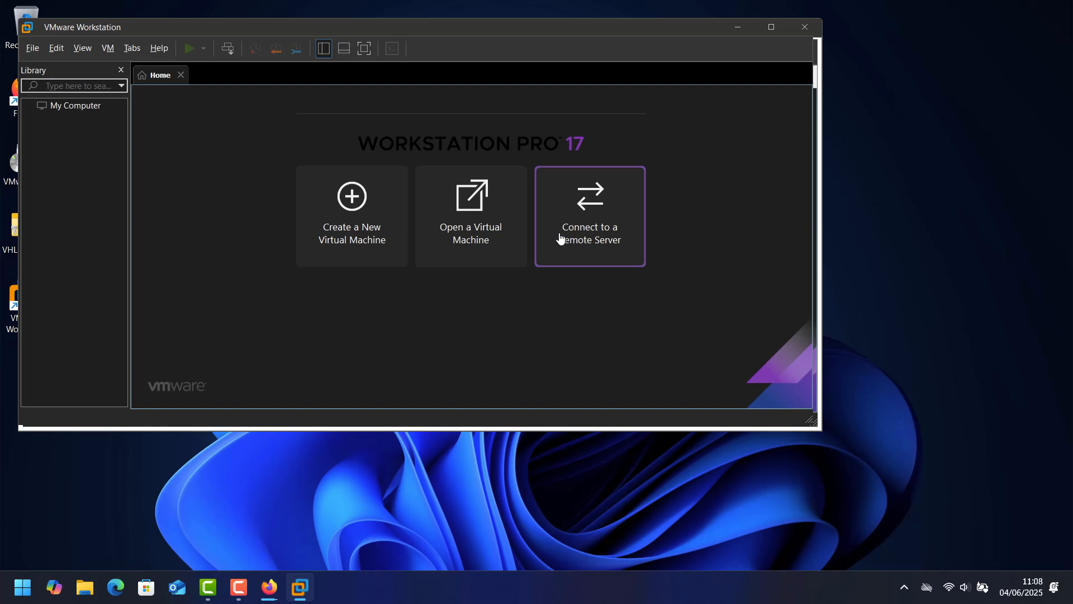
{"action": "left_click_drag", "start_coordinate": [407, 25], "coordinate": [524, 38]}
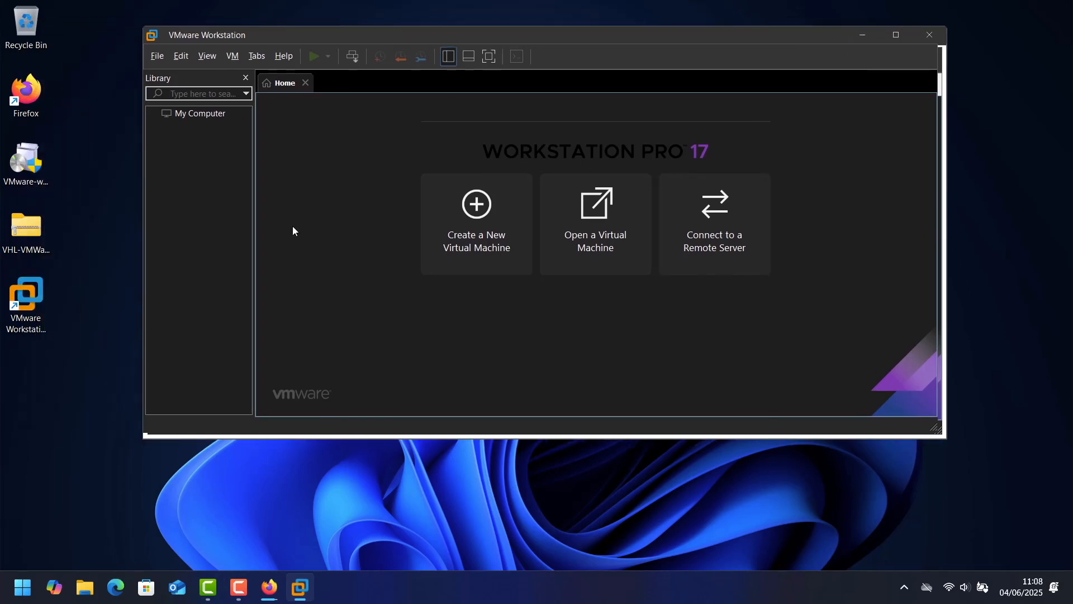
{"action": "left_click", "coordinate": [286, 489]}
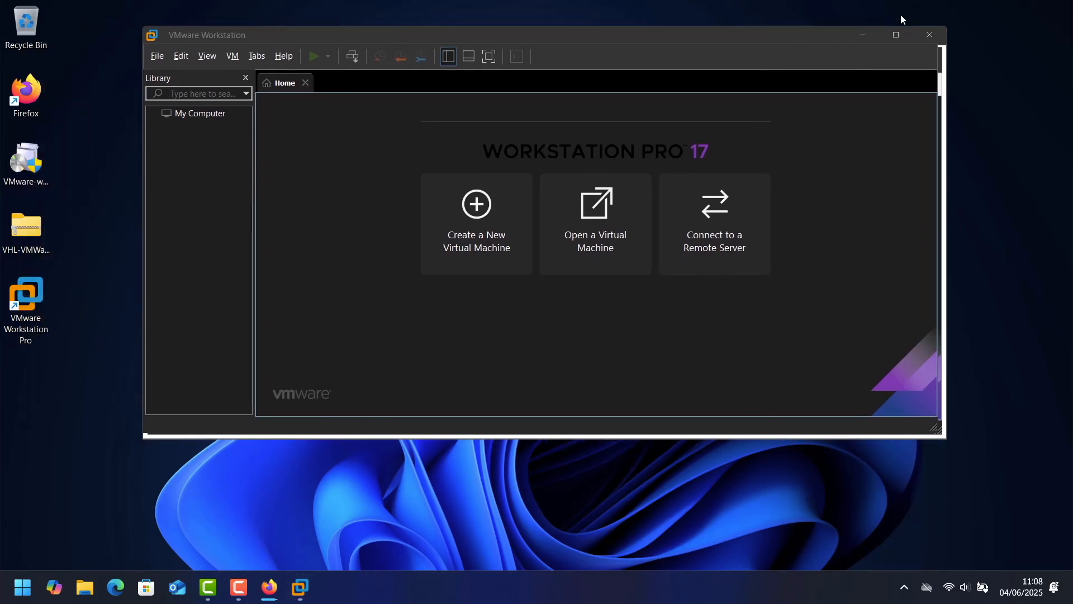
{"action": "left_click", "coordinate": [867, 38]}
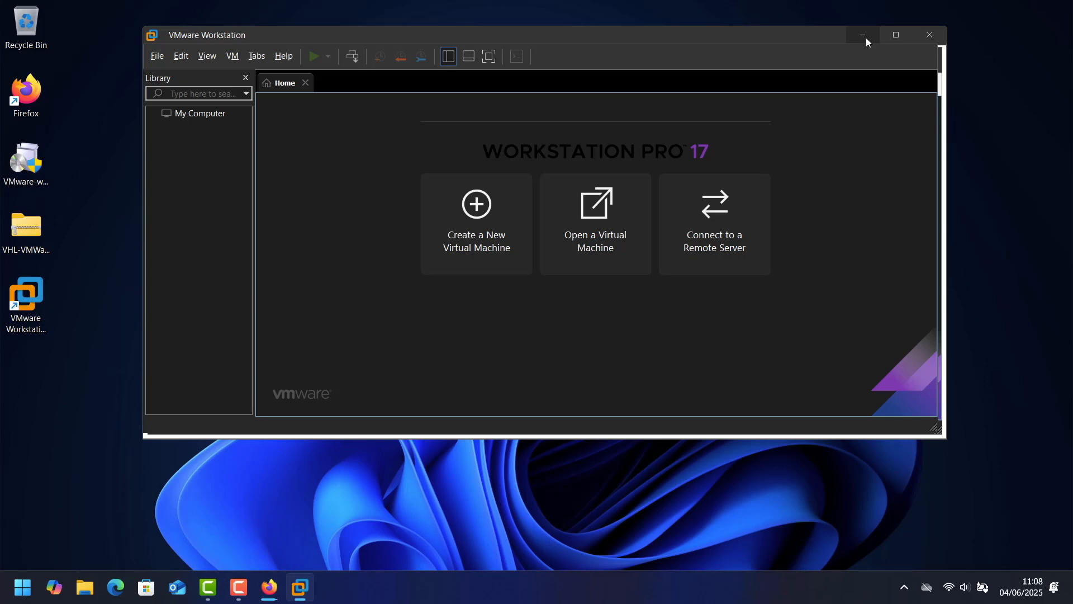
{"action": "left_click", "coordinate": [862, 35]}
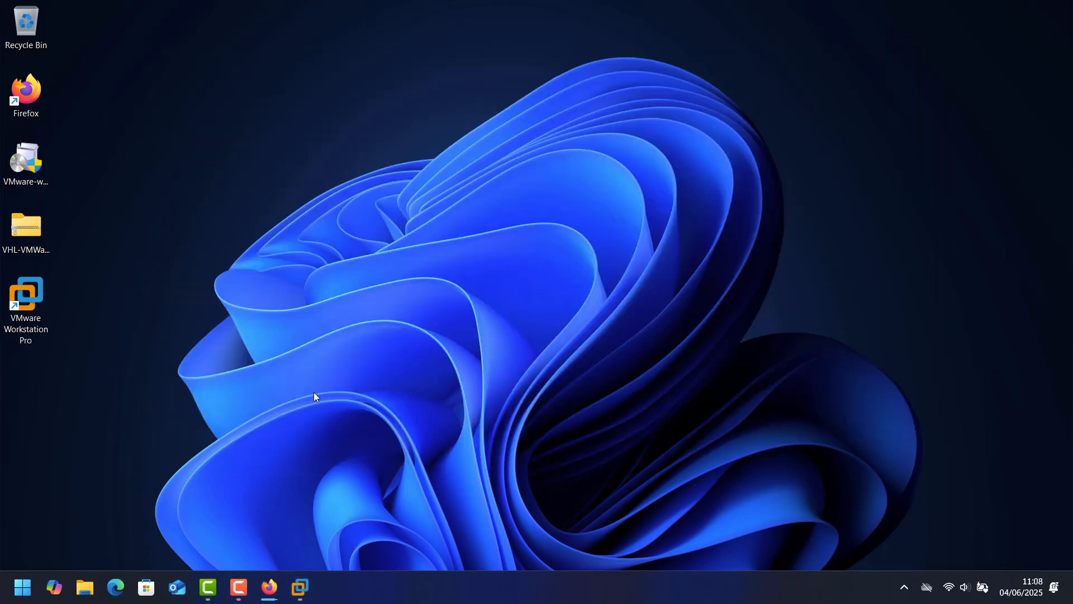
Switch back to Firefox and show the downloaded kali-linux-2025.1c-vmware-amd64.7z archive in its folder.
{"action": "left_click", "coordinate": [269, 587]}
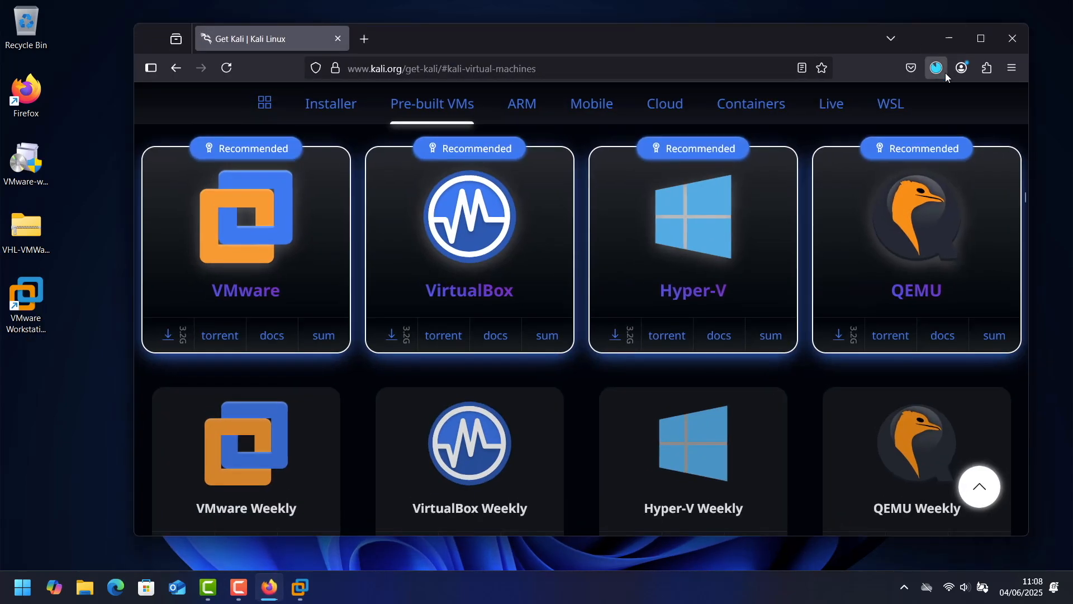
{"action": "left_click", "coordinate": [936, 68]}
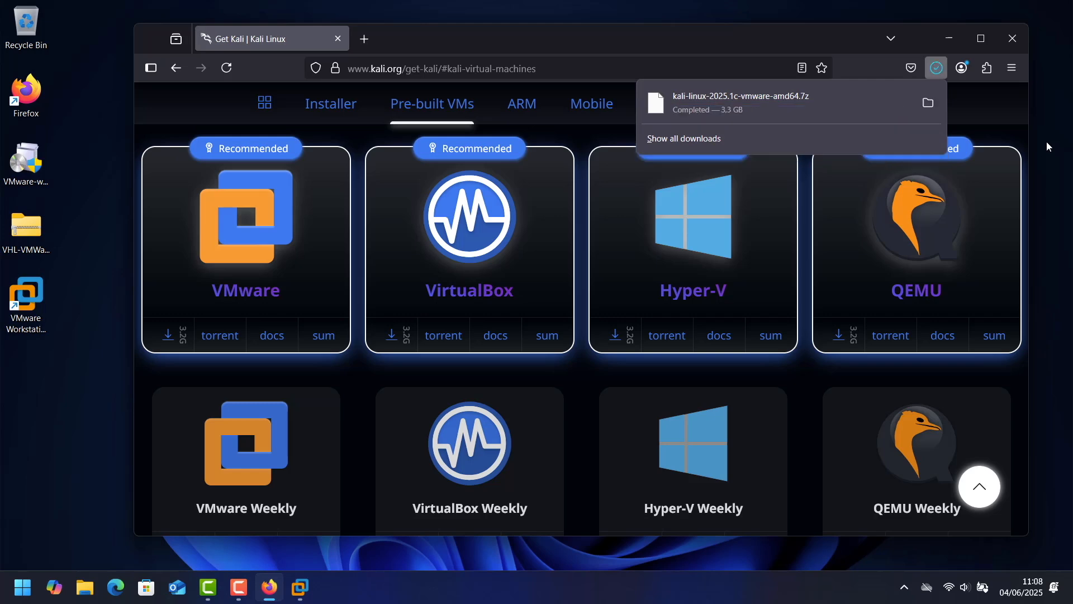
{"action": "left_click", "coordinate": [928, 103]}
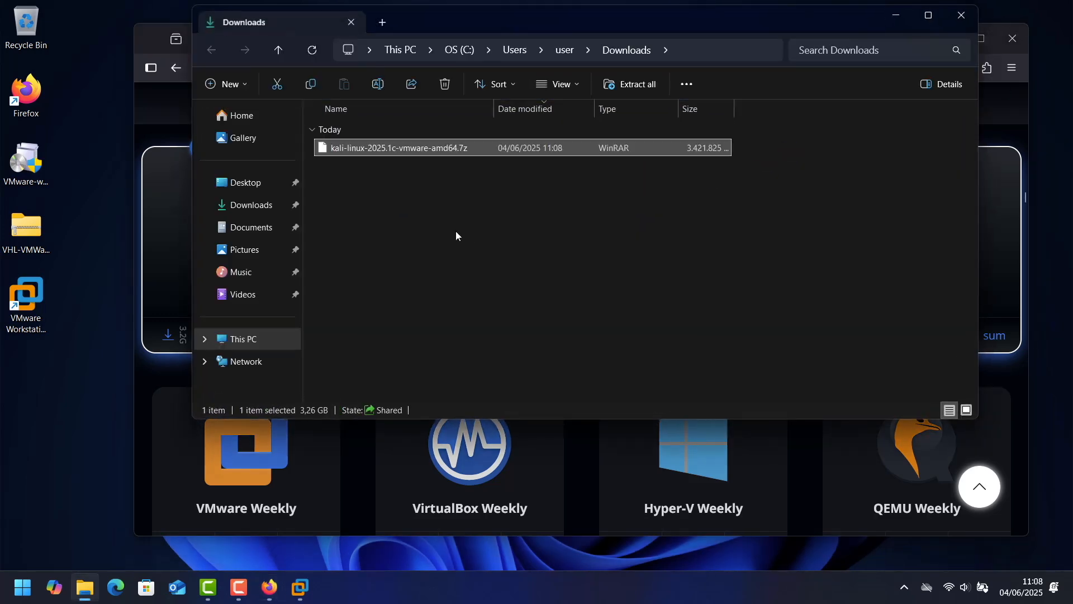
Extract kali-linux-2025.1c-vmware-amd64.7z with WinRAR into a subfolder named kali-linux-2025.1c-vmware-amd64.
{"action": "left_click_drag", "start_coordinate": [451, 32], "coordinate": [296, 103]}
{"action": "left_click", "coordinate": [226, 219]}
{"action": "right_click", "coordinate": [226, 219]}
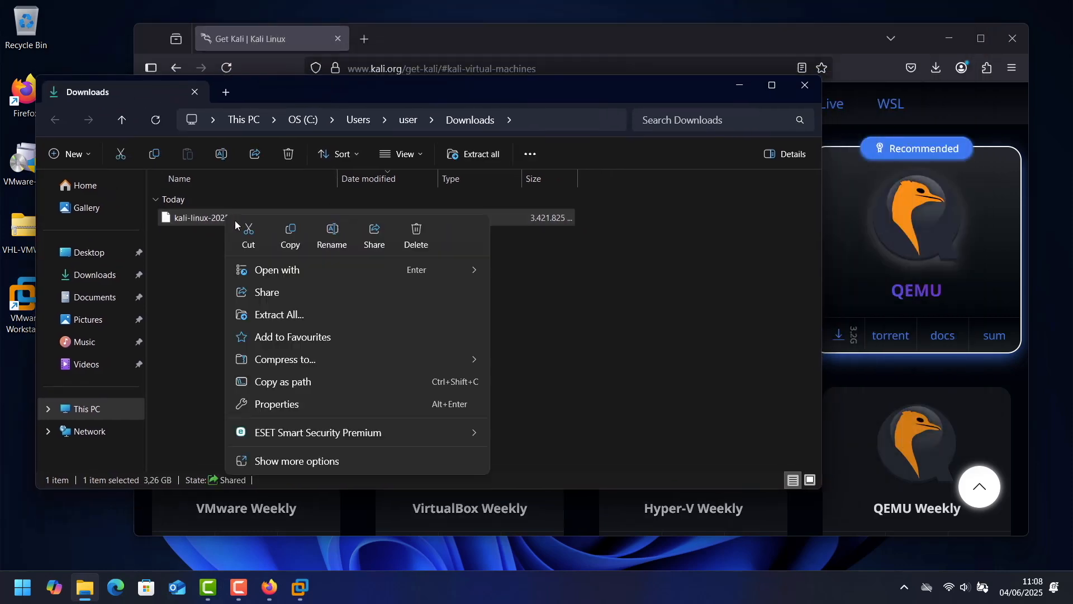
{"action": "left_click", "coordinate": [314, 461]}
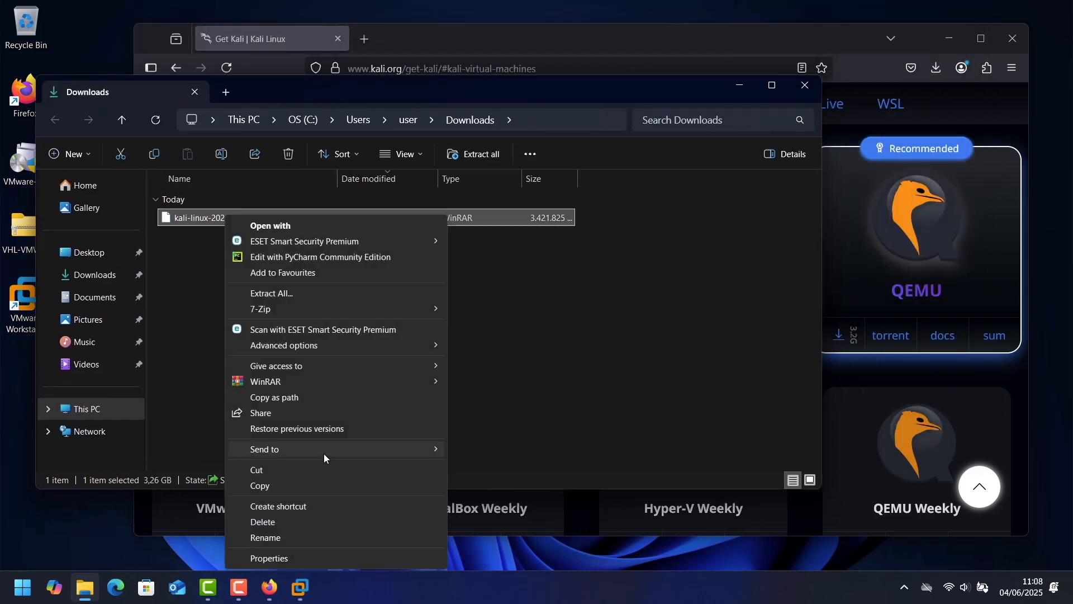
{"action": "mouse_move", "coordinate": [315, 382]}
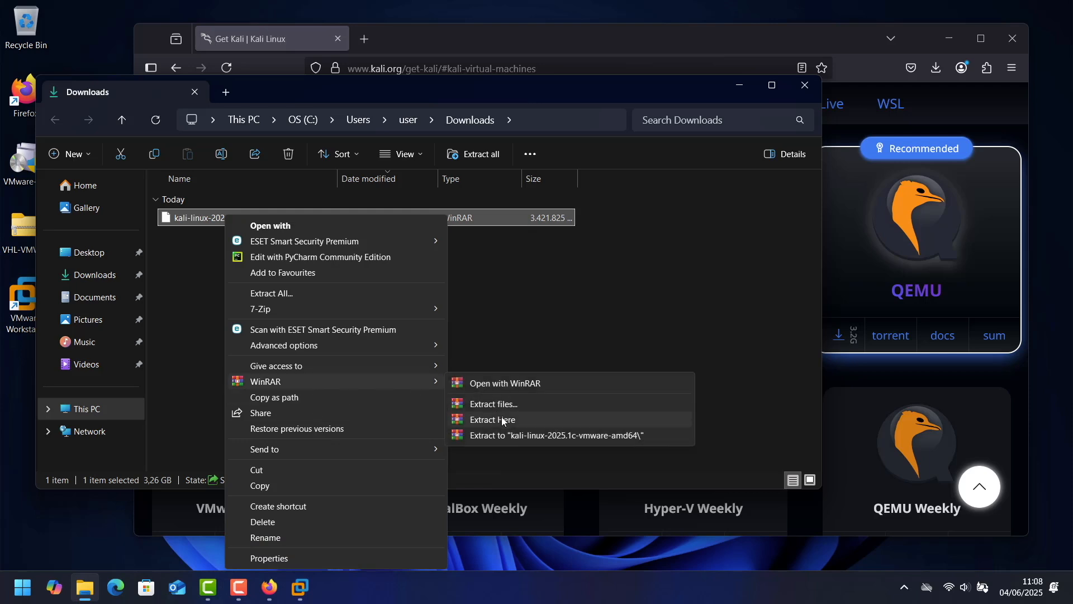
{"action": "left_click", "coordinate": [515, 435]}
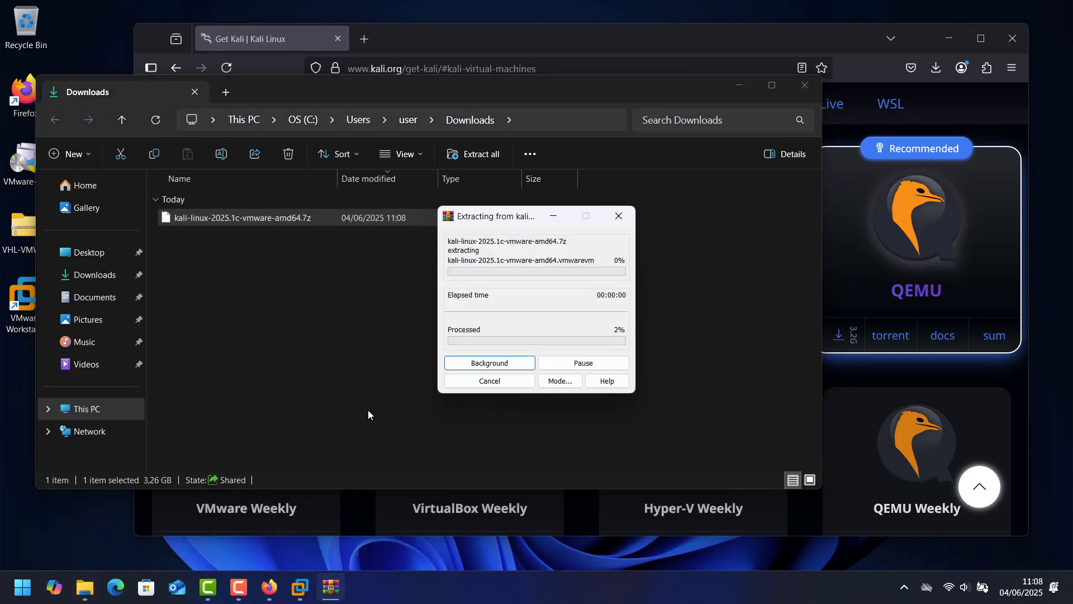
In Firefox, search for 7-zip on google.com and open the Download page of the 7-Zip website.
{"action": "left_click", "coordinate": [444, 51]}
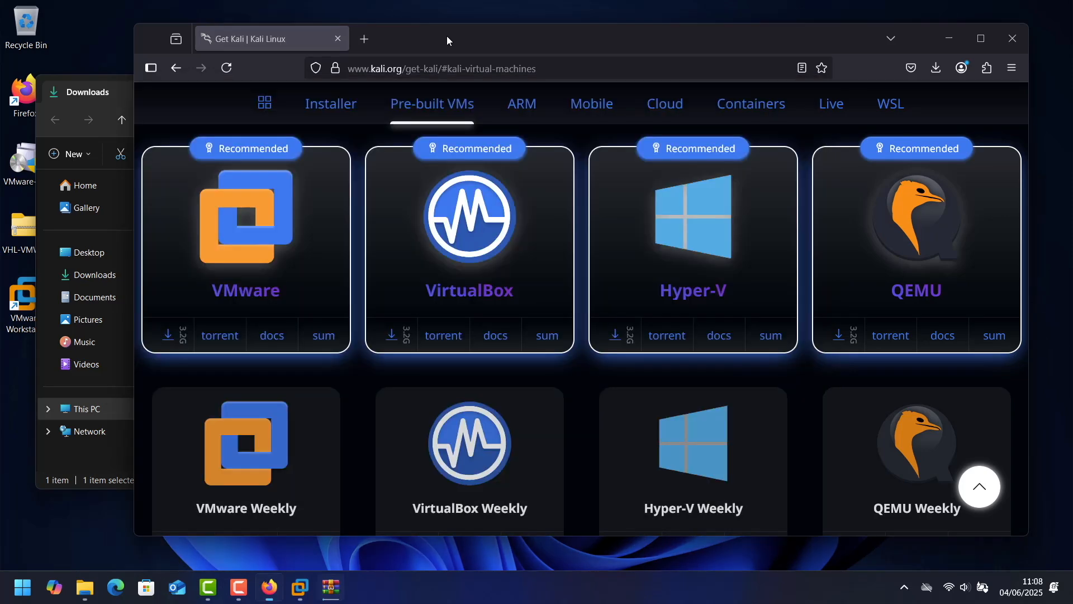
{"action": "left_click", "coordinate": [439, 68]}
{"action": "type", "text": "google.com"}
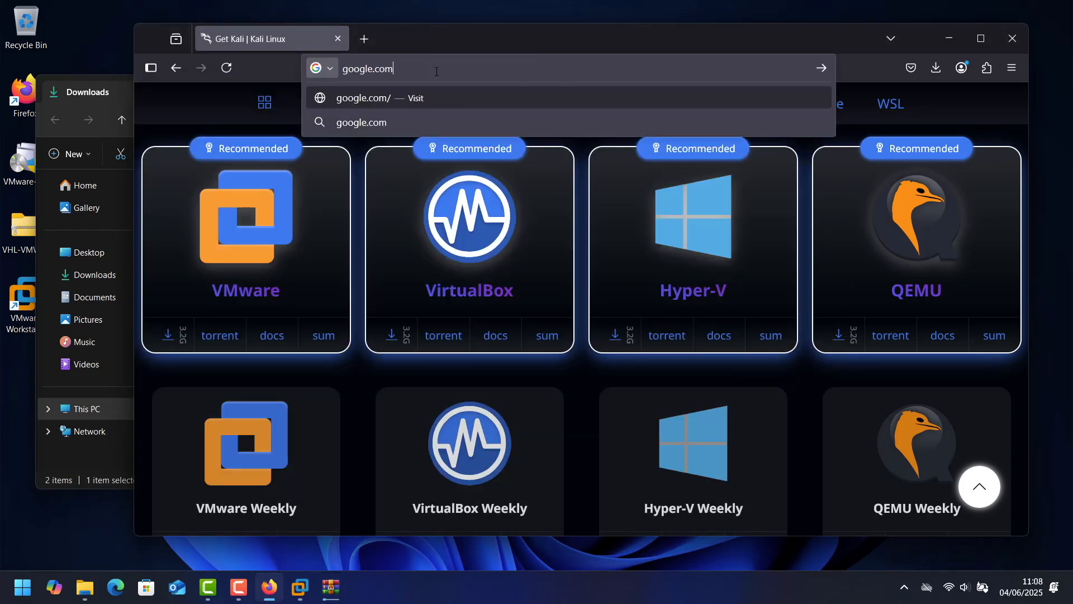
{"action": "key", "text": "Return"}
{"action": "type", "text": "7"}
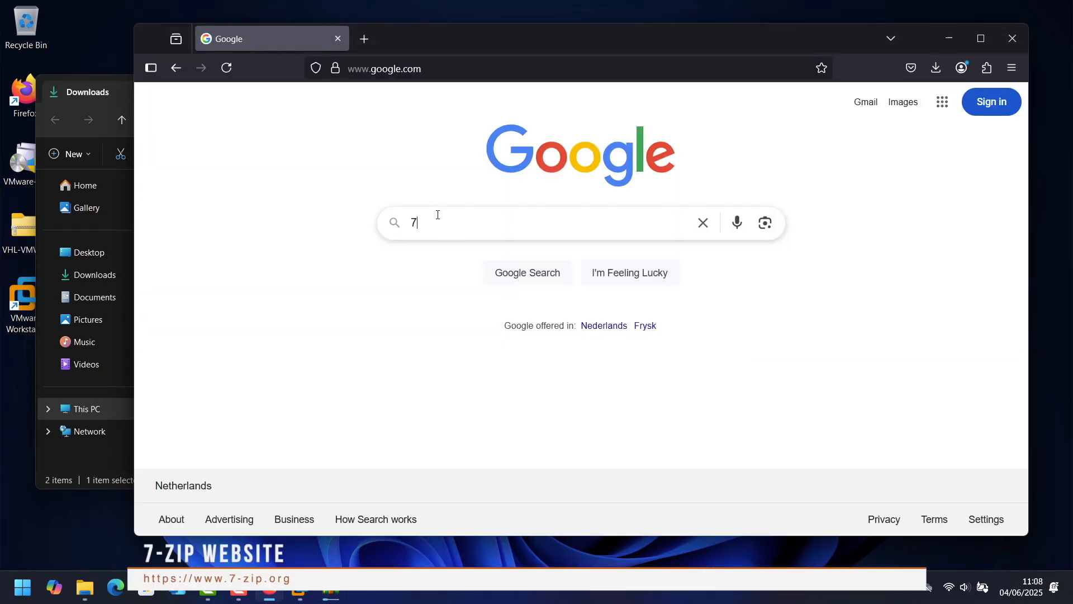
{"action": "type", "text": "-zip"}
{"action": "key", "text": "Return"}
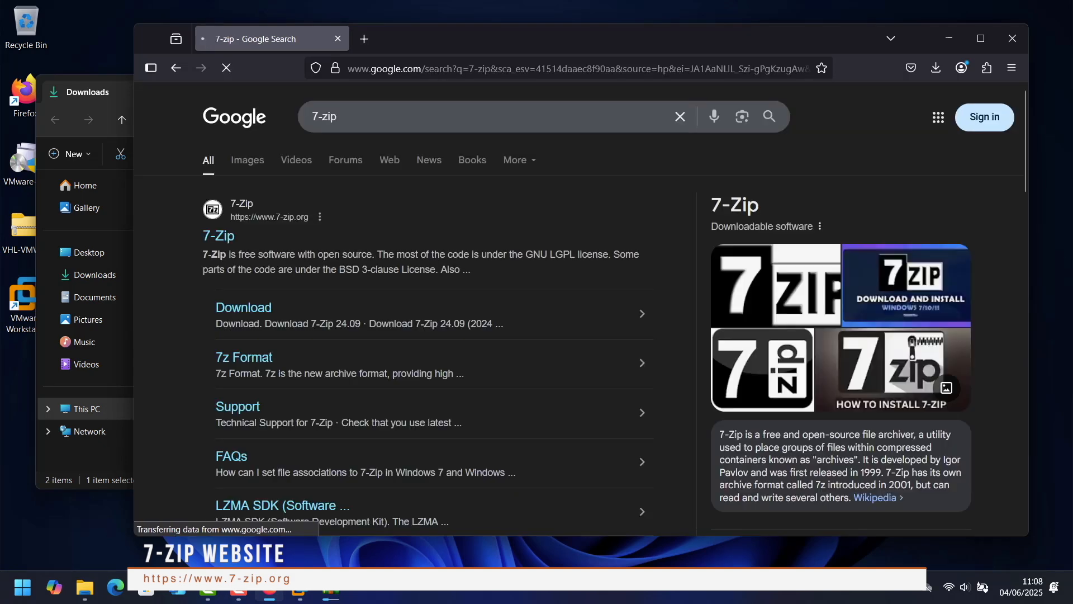
{"action": "left_click", "coordinate": [257, 309]}
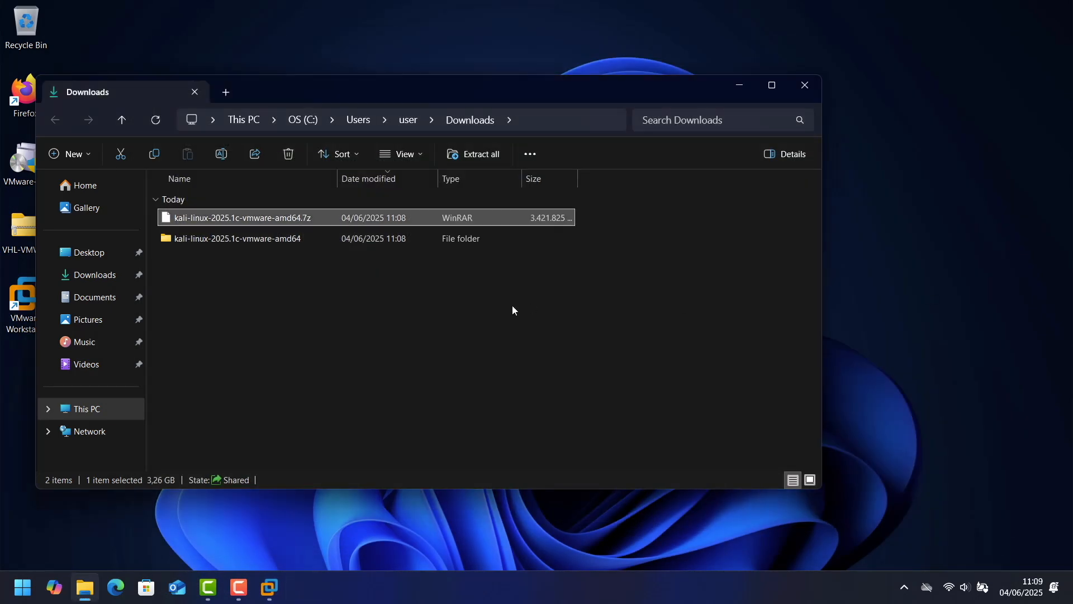
Open the extracted folder and its .vmwarevm subfolder, widen the Name column, and select kali-linux-2025.1c-vmware-amd64.vmx.
{"action": "double_click", "coordinate": [244, 237]}
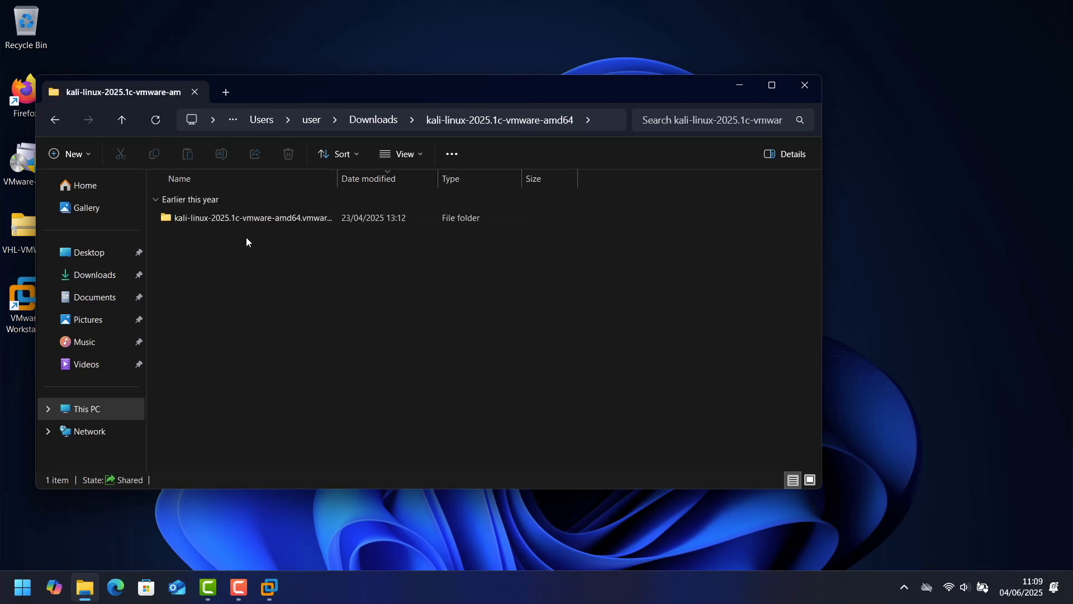
{"action": "double_click", "coordinate": [245, 223]}
{"action": "left_click_drag", "start_coordinate": [337, 179], "coordinate": [431, 180]}
{"action": "left_click", "coordinate": [207, 219]}
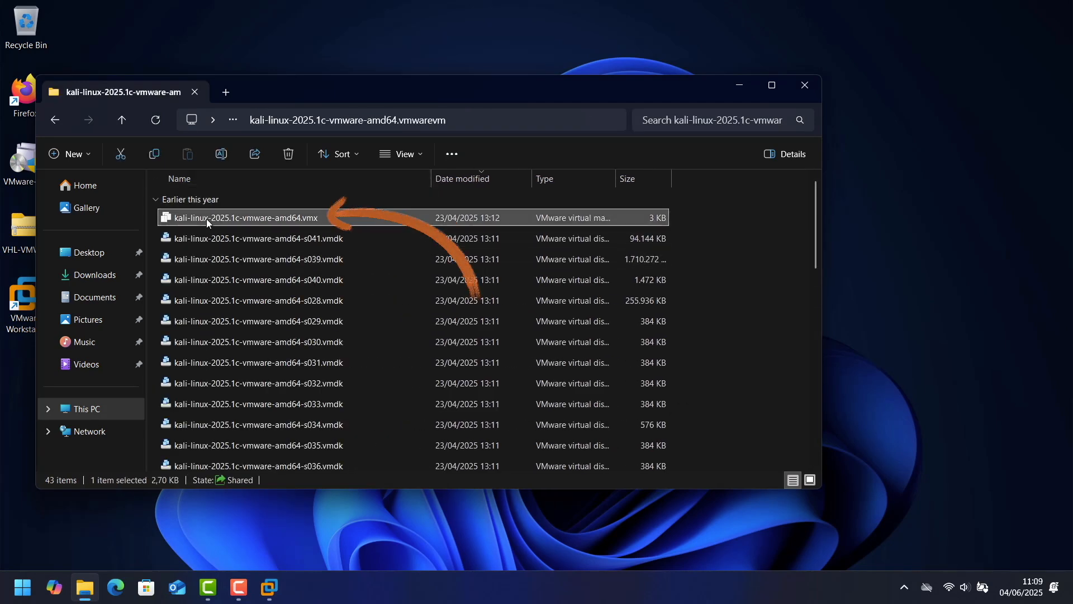
Open kali-linux-2025.1c-vmware-amd64.vmx with VMware Workstation, make it the permanent default for .vmx files, and power on the virtual machine.
{"action": "double_click", "coordinate": [240, 218]}
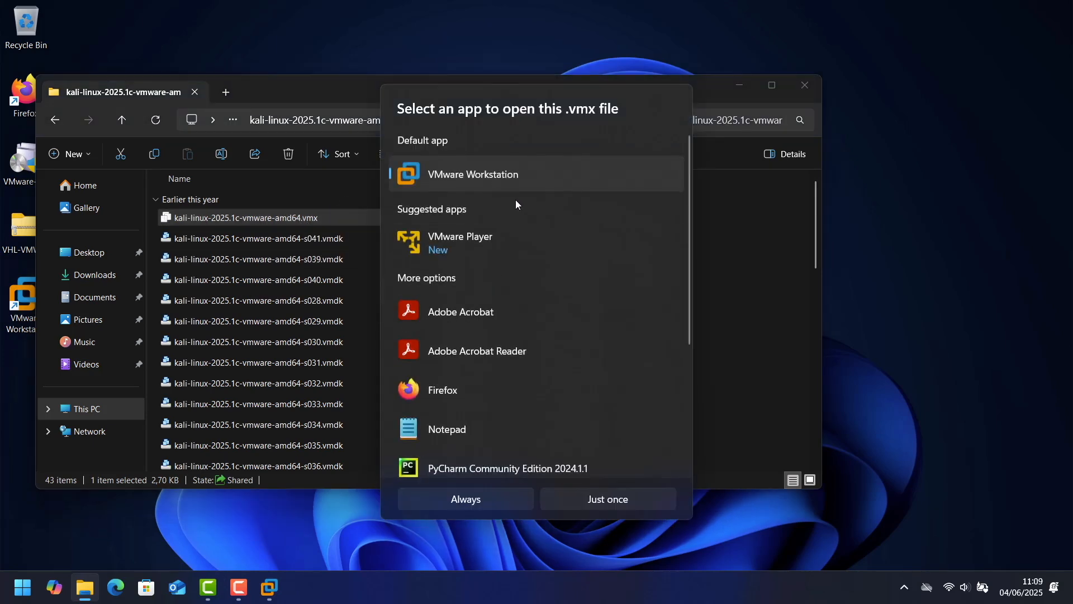
{"action": "left_click", "coordinate": [486, 505]}
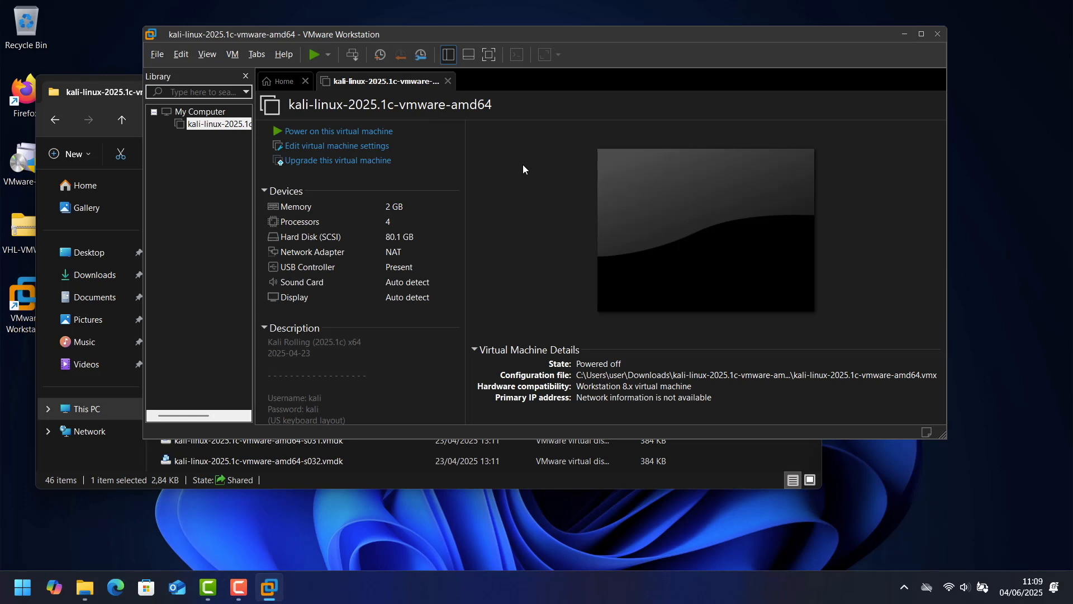
{"action": "left_click", "coordinate": [354, 138]}
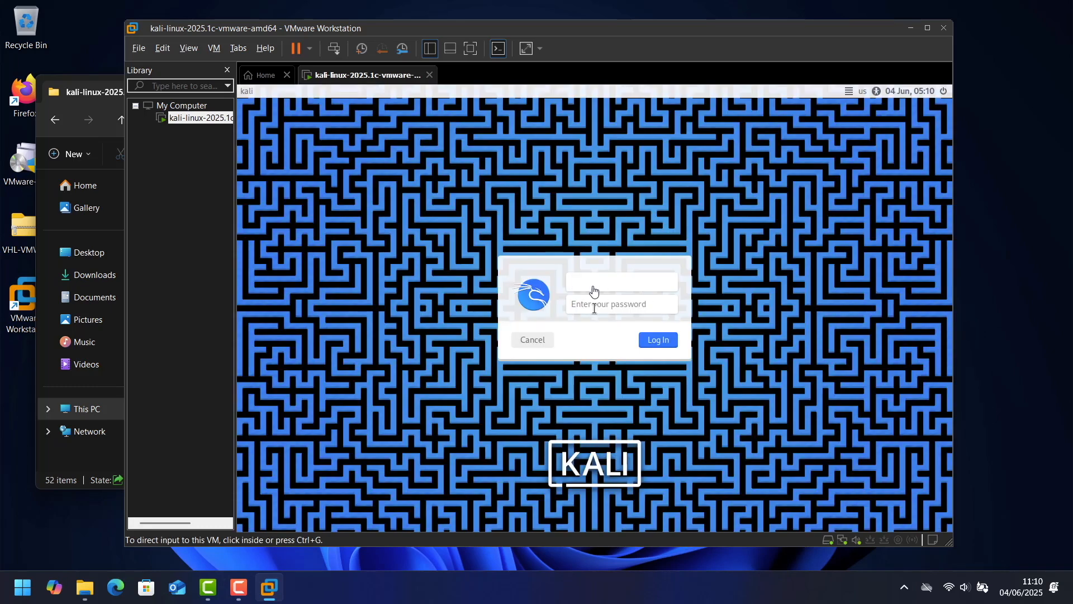
Log in to Kali Linux by entering the default username and the account password.
{"action": "left_click", "coordinate": [587, 282]}
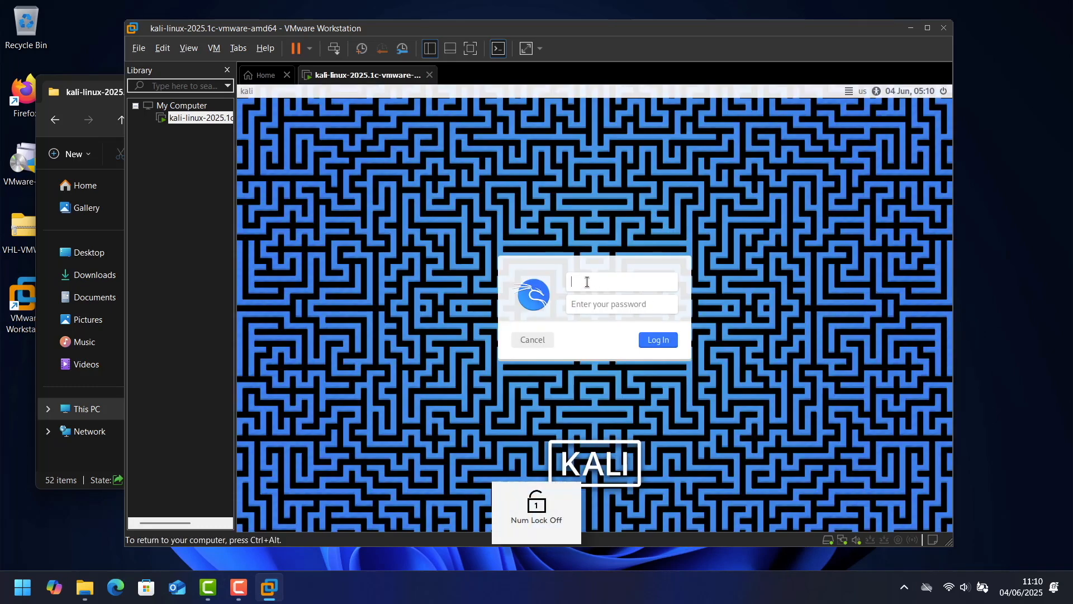
{"action": "key", "text": "Tab"}
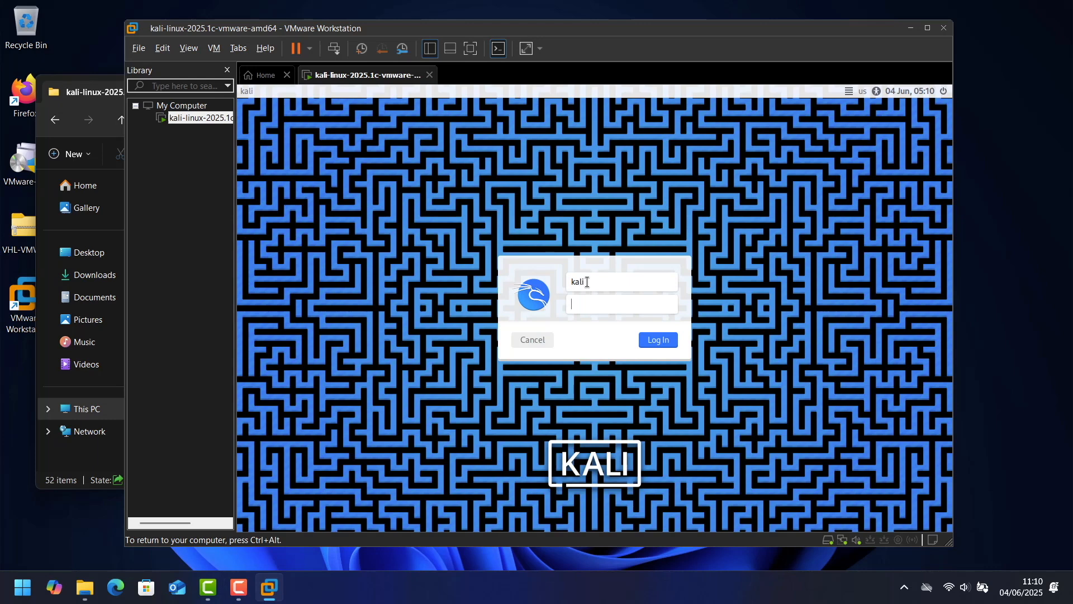
{"action": "type", "text": "kali"}
{"action": "key", "text": "Return"}
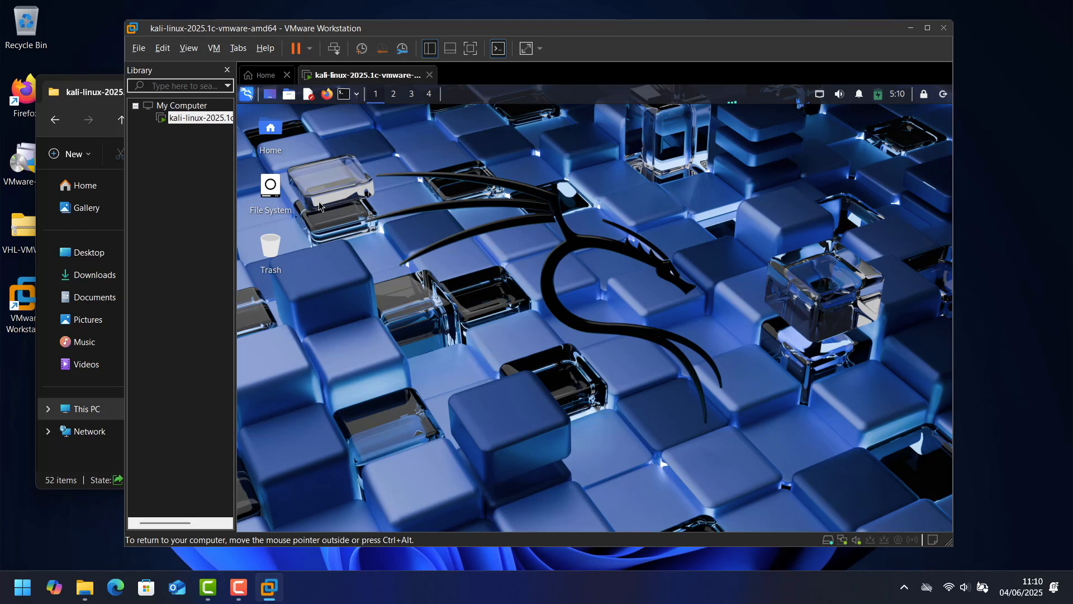
Open a terminal in Kali and update the package list with sudo apt-get update.
{"action": "left_click", "coordinate": [345, 94]}
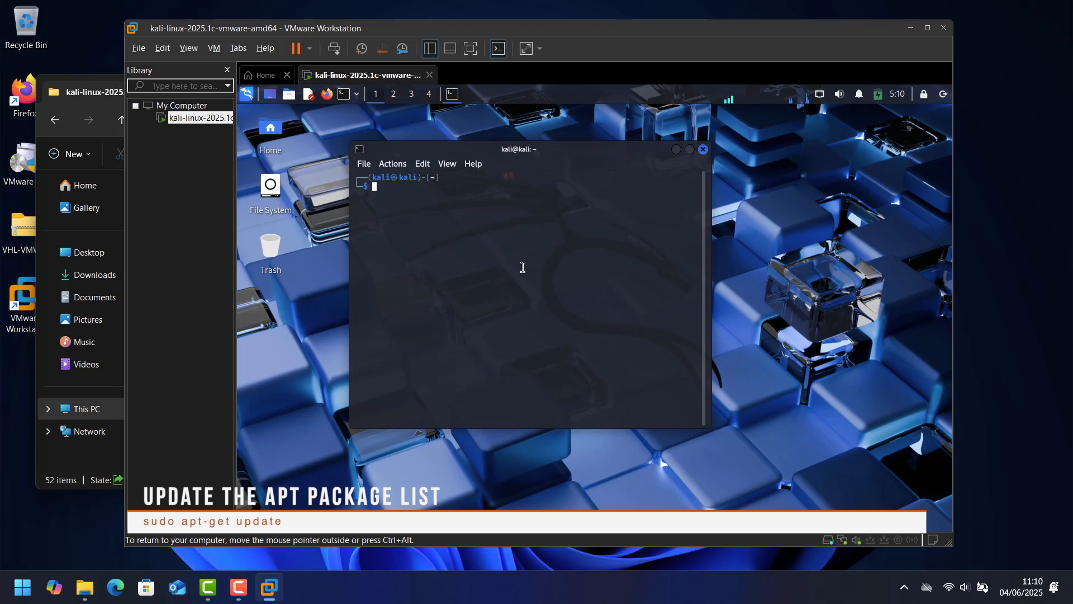
{"action": "type", "text": "sudo apt-get upda"}
{"action": "type", "text": "te"}
{"action": "key", "text": "Return"}
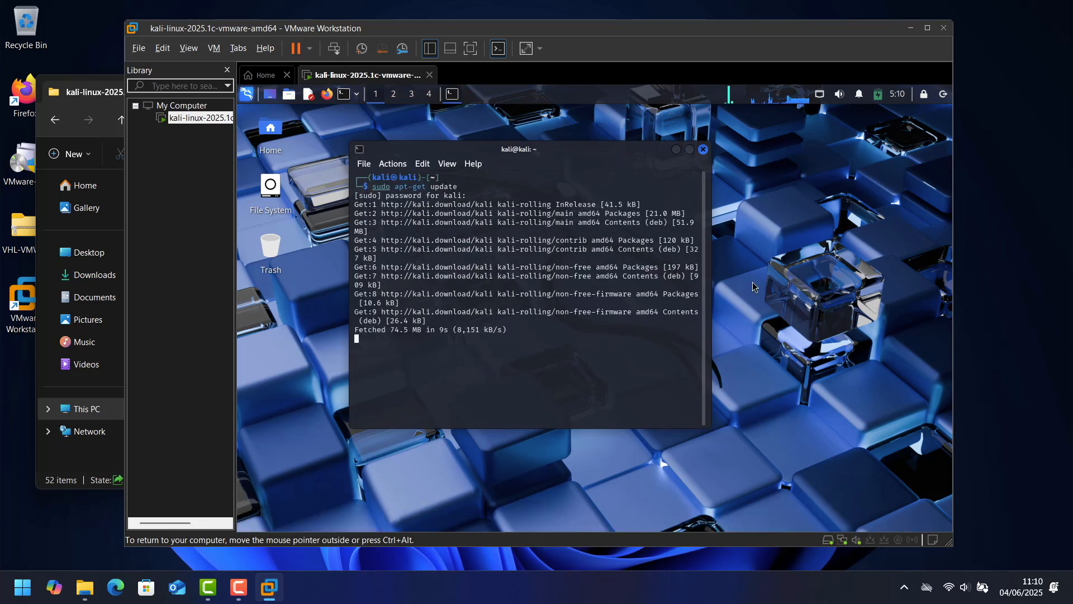
Install the VPN client in the terminal with sudo apt install openfortivpn.
{"action": "type", "text": "s"}
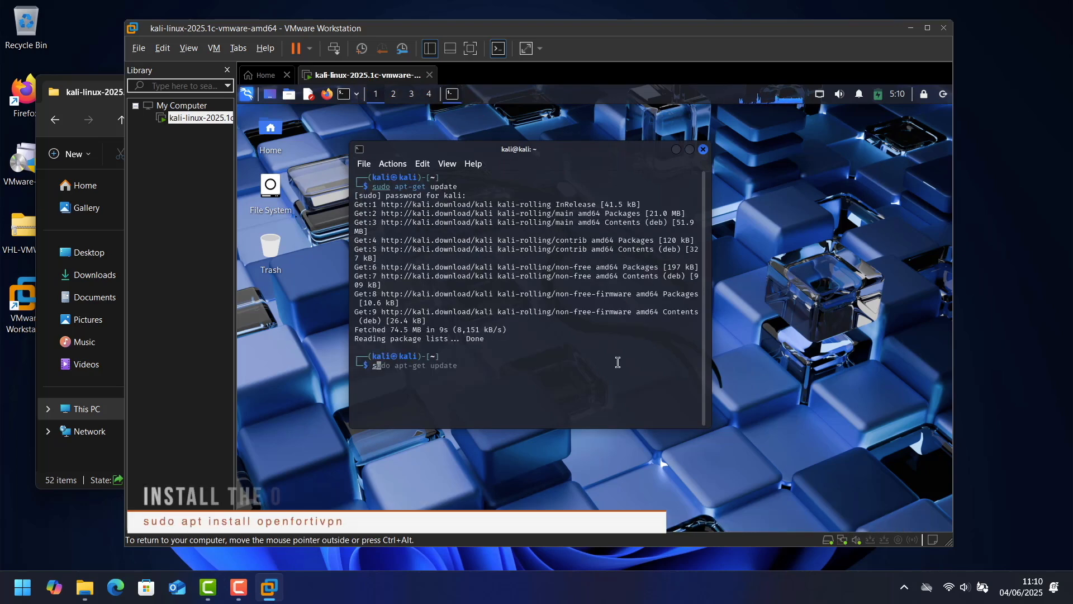
{"action": "type", "text": "udo apt install openfortivpn"}
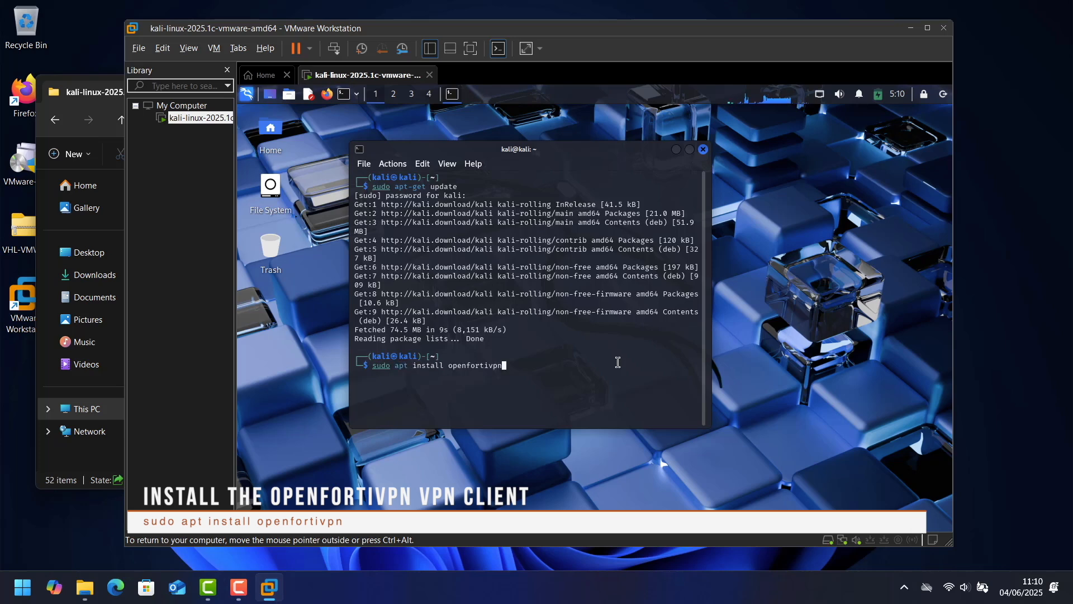
{"action": "key", "text": "Return"}
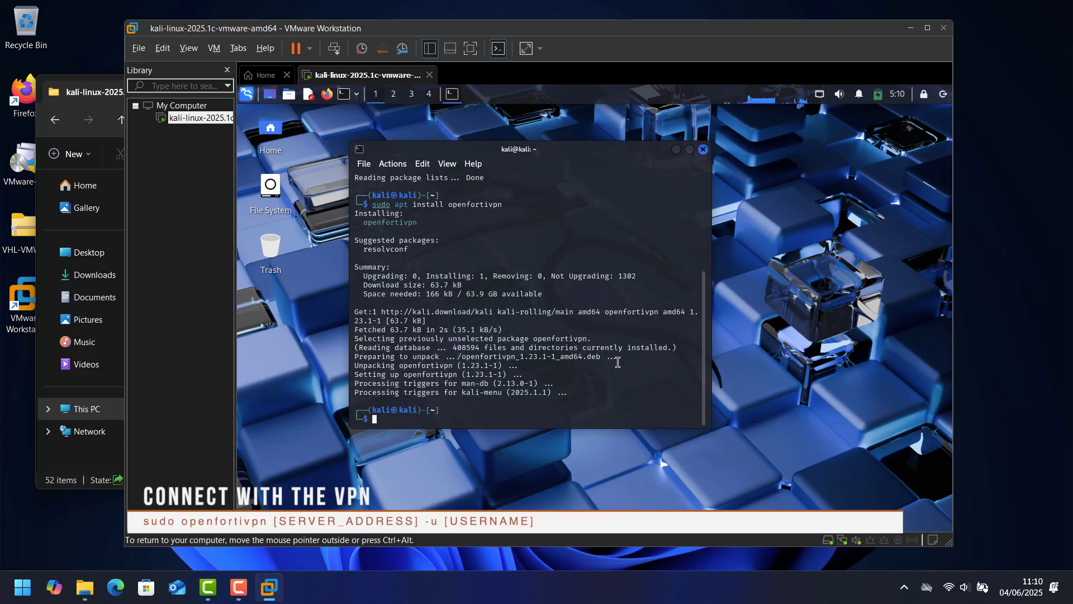
Write the VPN connection command sudo openfortivpn [SERVER_ADDRESS] -u [USERNAME] at the terminal prompt.
{"action": "type", "text": "sudo openfortivpn "}
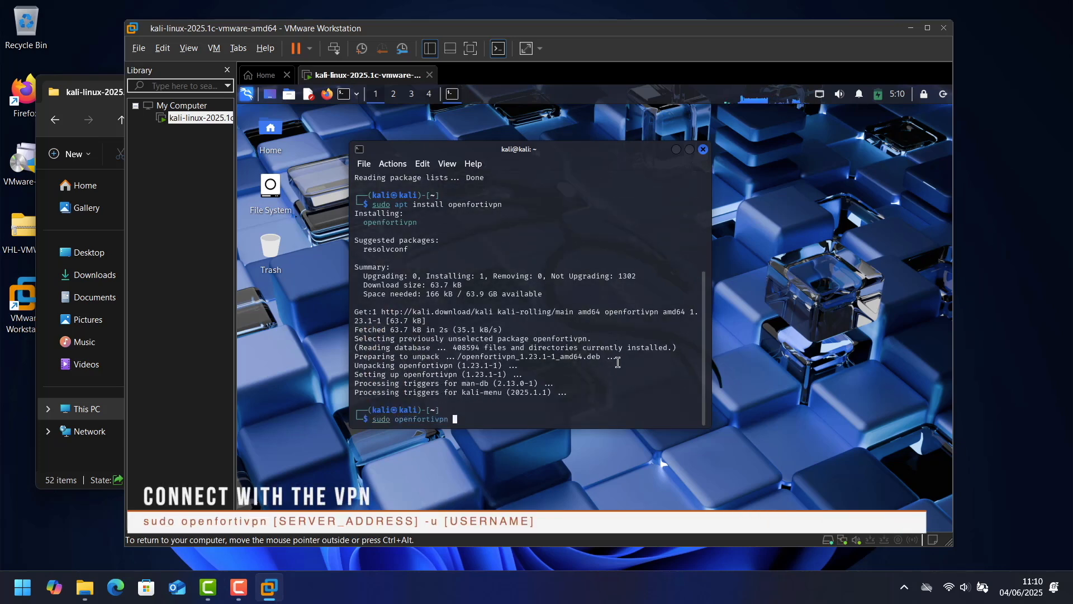
{"action": "type", "text": "[SERVER_ADDRESS"}
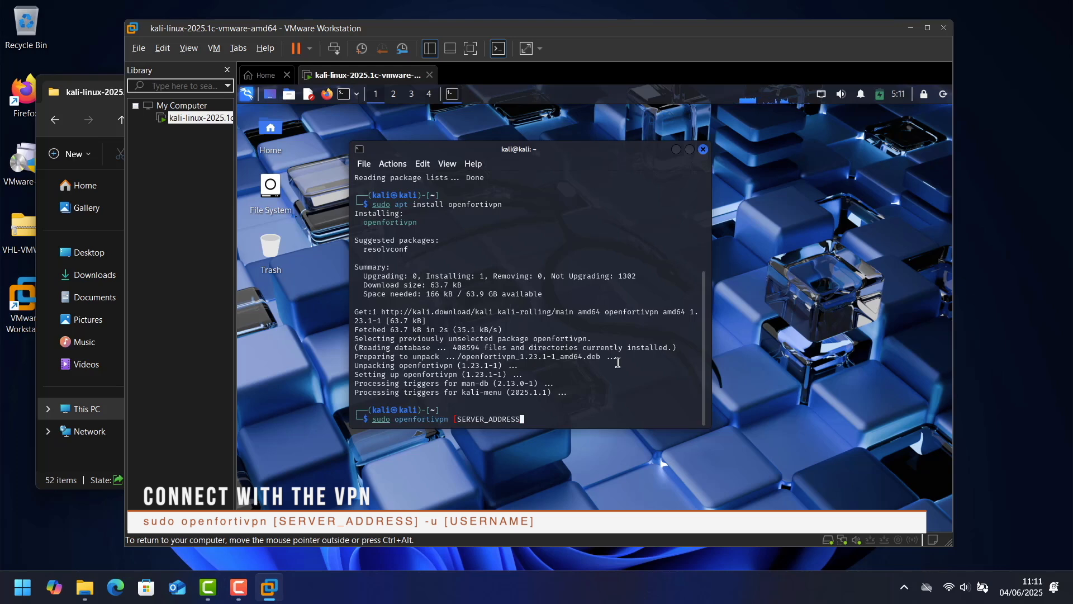
{"action": "type", "text": "] -u [USERNAME]"}
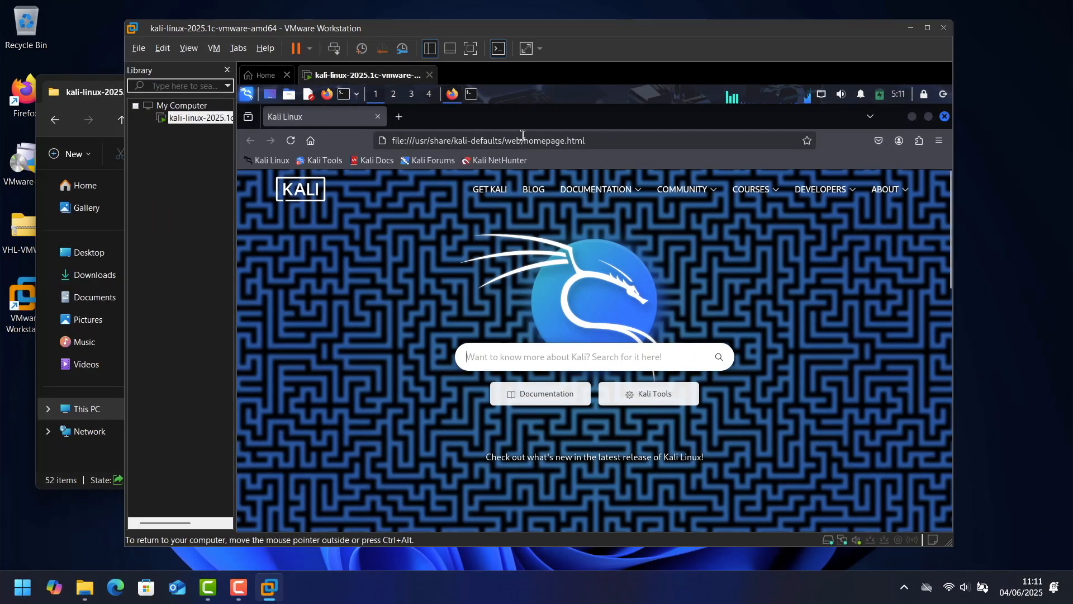
In the virtual machine's Firefox, go to 10.11.10.10 and look through the host list of the Virtual Hacking Labs Reset Panel.
{"action": "left_click", "coordinate": [522, 140]}
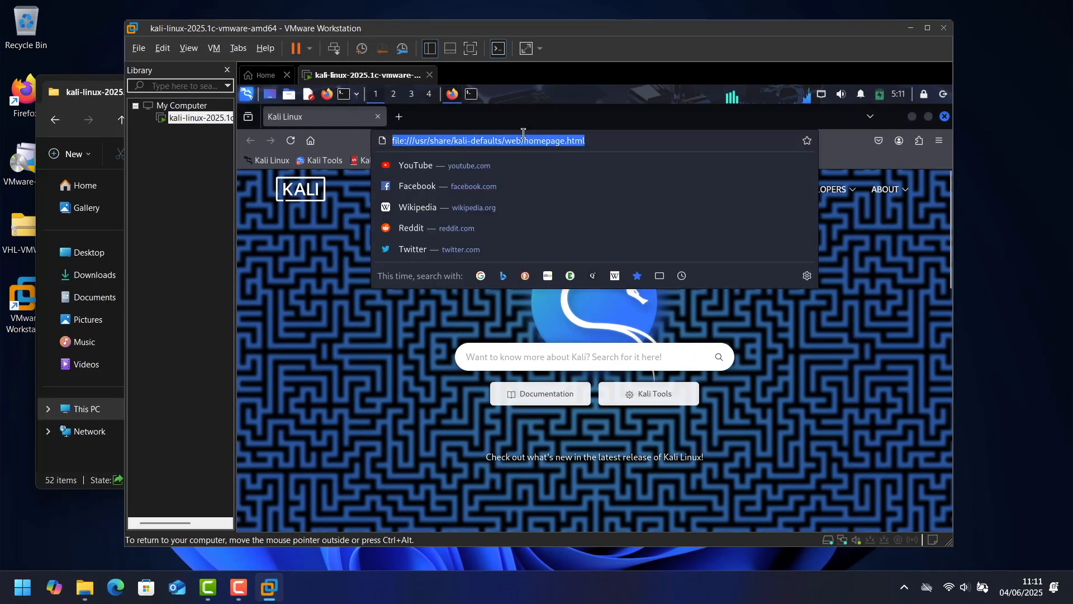
{"action": "key", "text": "End"}
{"action": "type", "text": ".."}
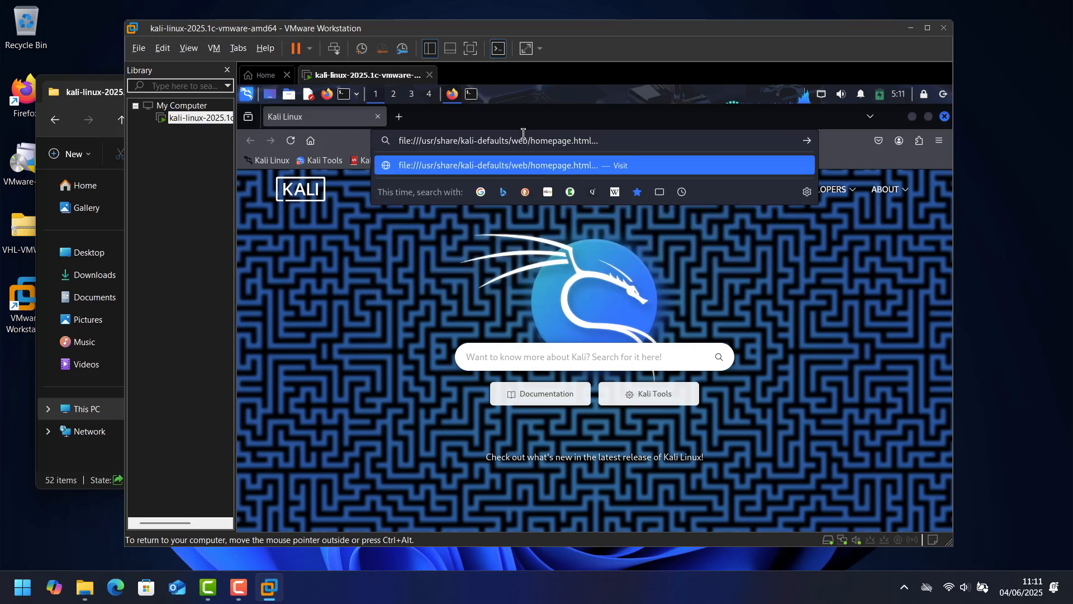
{"action": "key", "text": "ctrl+a"}
{"action": "key", "text": "Num_Lock"}
{"action": "type", "text": "10.11.10.1"}
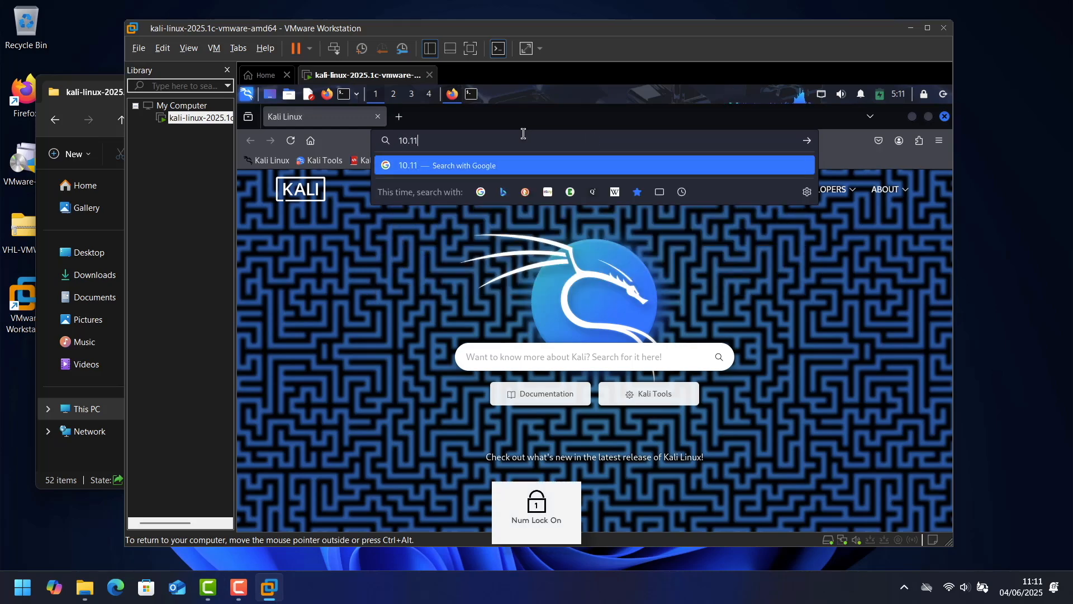
{"action": "type", "text": "0"}
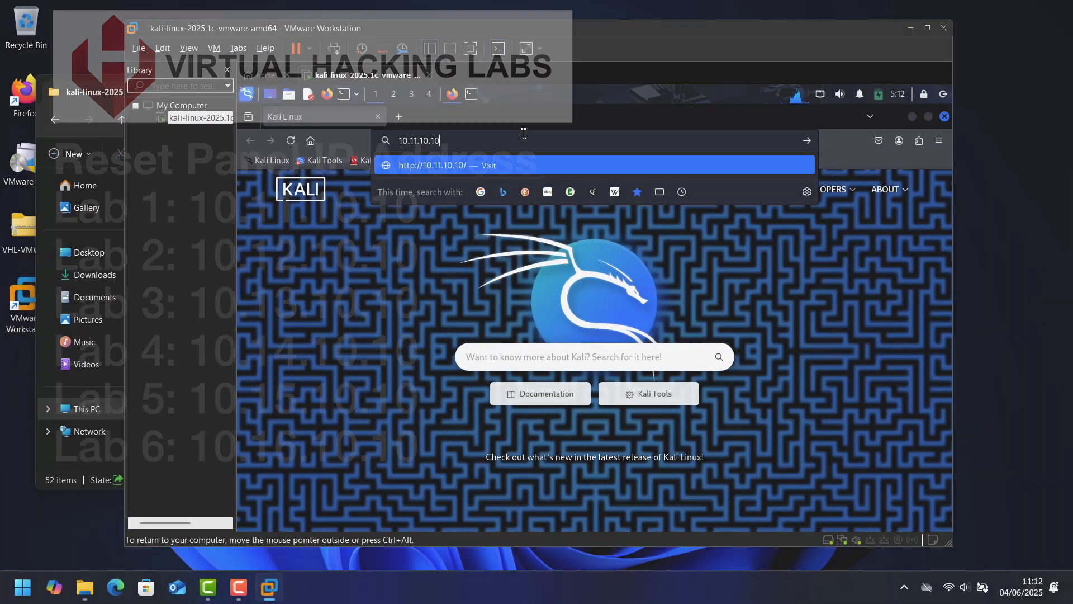
{"action": "key", "text": "Return"}
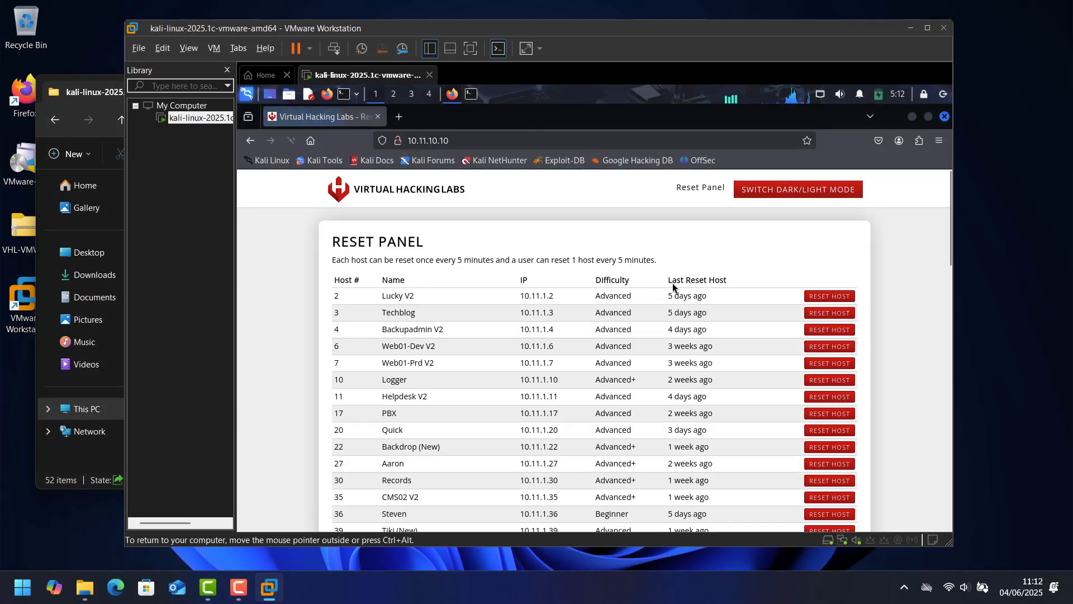
{"action": "scroll", "coordinate": [777, 284], "scroll_direction": "down", "scroll_amount": 3}
{"action": "scroll", "coordinate": [778, 287], "scroll_direction": "down", "scroll_amount": 10}
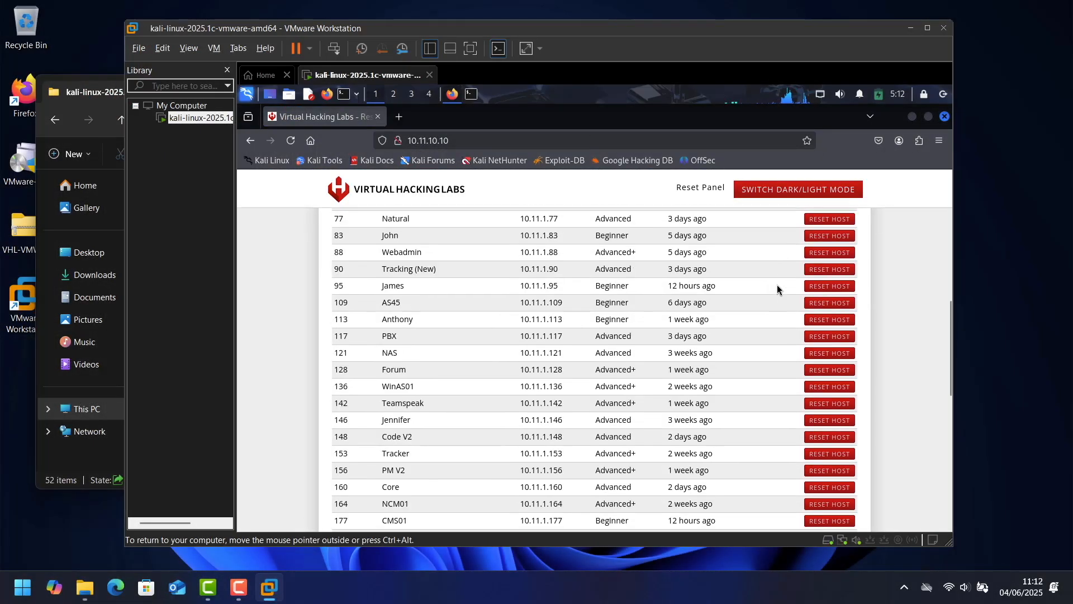
{"action": "scroll", "coordinate": [778, 287], "scroll_direction": "up", "scroll_amount": 12}
{"action": "scroll", "coordinate": [777, 286], "scroll_direction": "up", "scroll_amount": 2}
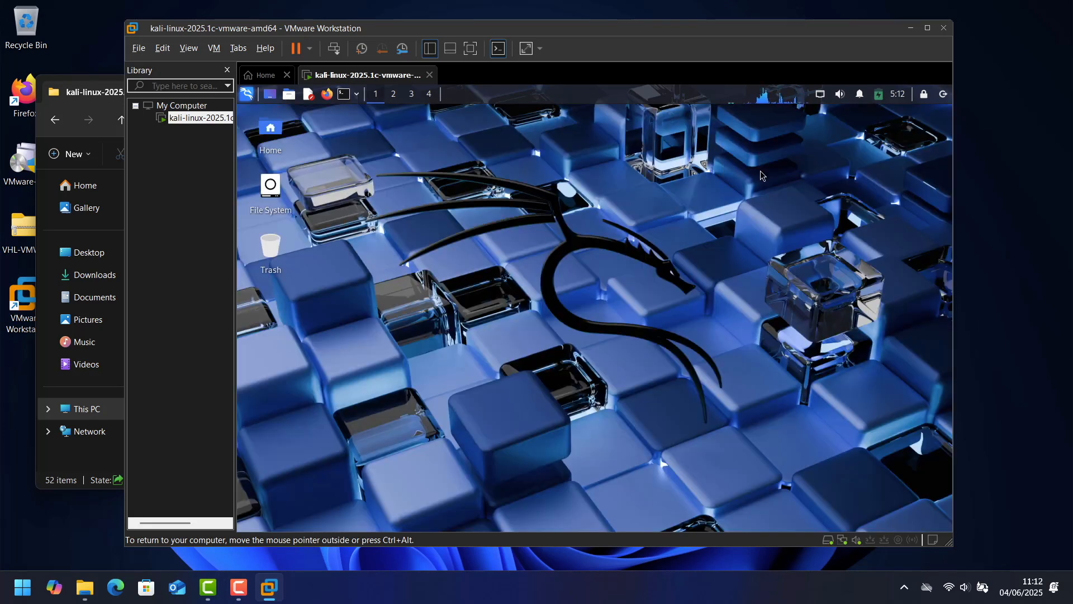
Turn off display power management in Kali's Power Manager for both battery and plugged-in operation, and close the settings.
{"action": "left_click", "coordinate": [248, 95]}
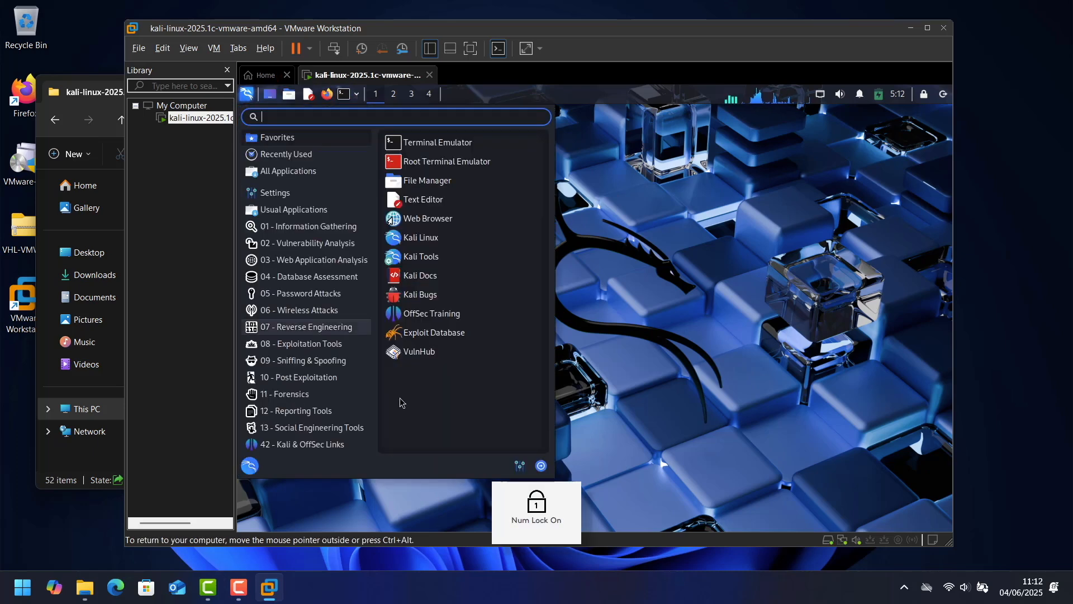
{"action": "left_click", "coordinate": [519, 464]}
{"action": "scroll", "coordinate": [654, 380], "scroll_direction": "down", "scroll_amount": 2}
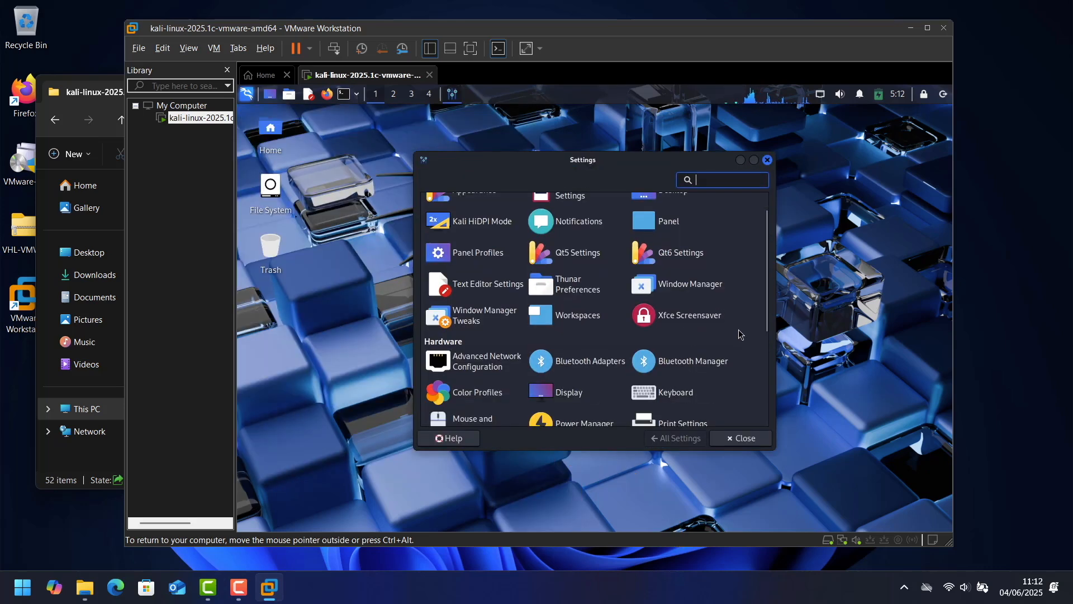
{"action": "left_click", "coordinate": [557, 391]}
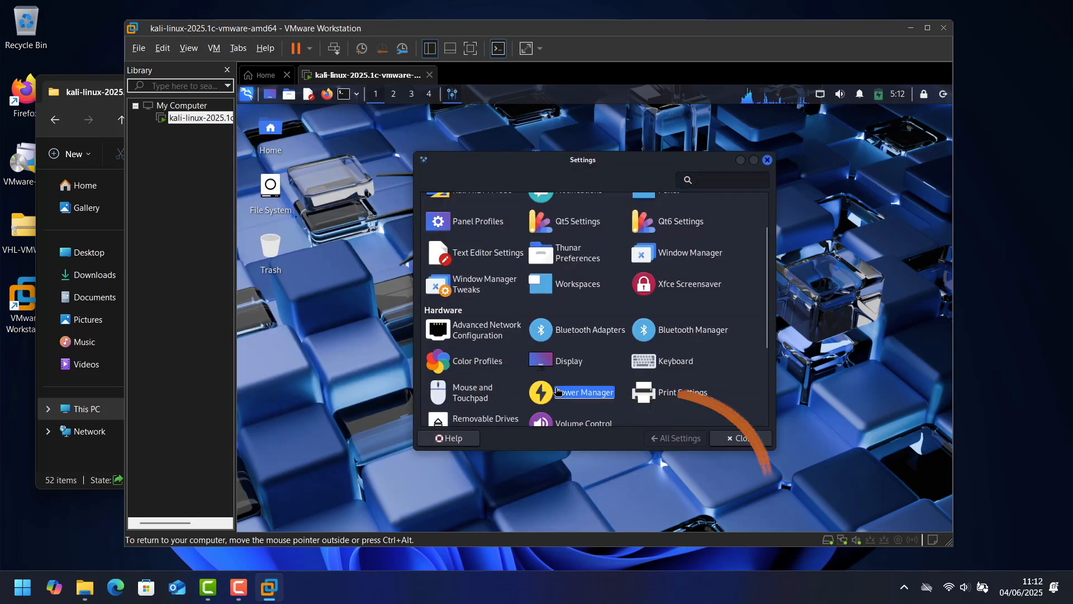
{"action": "left_click", "coordinate": [496, 188]}
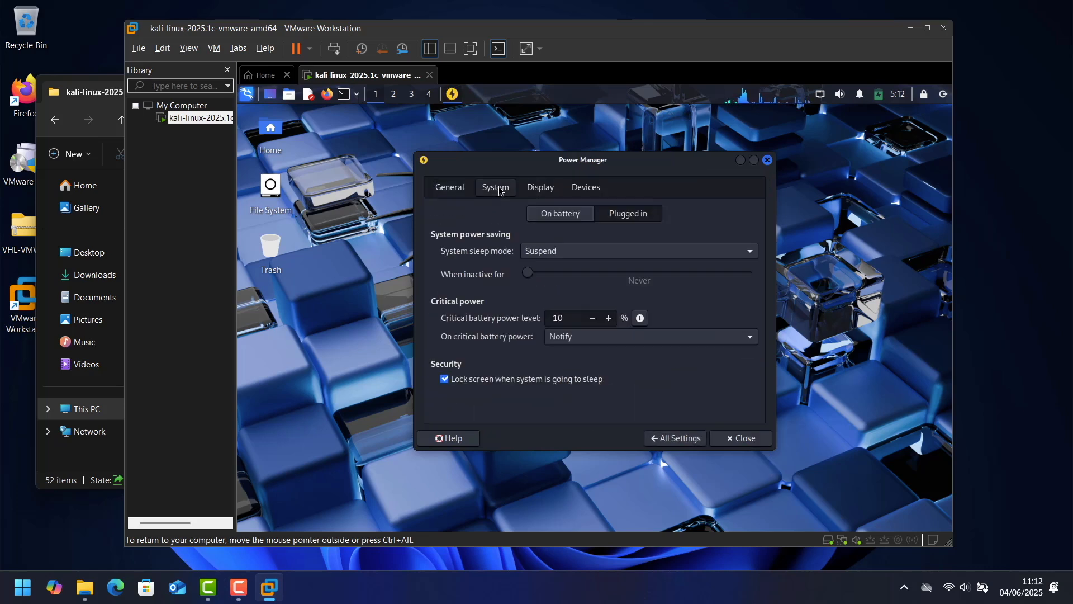
{"action": "left_click", "coordinate": [540, 188]}
{"action": "left_click", "coordinate": [628, 217]}
{"action": "left_click", "coordinate": [565, 217]}
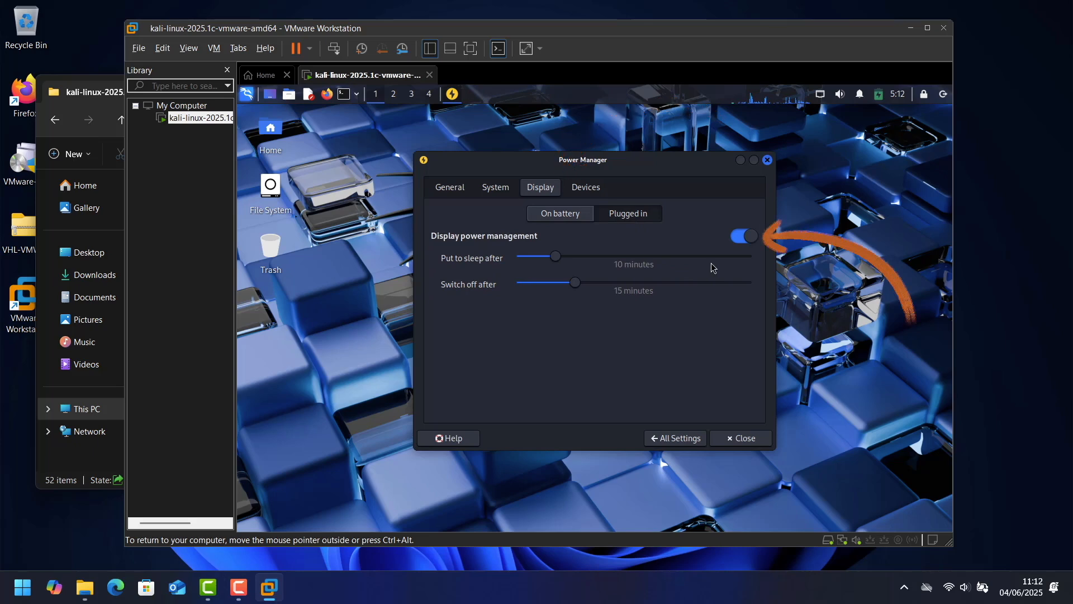
{"action": "left_click", "coordinate": [743, 236]}
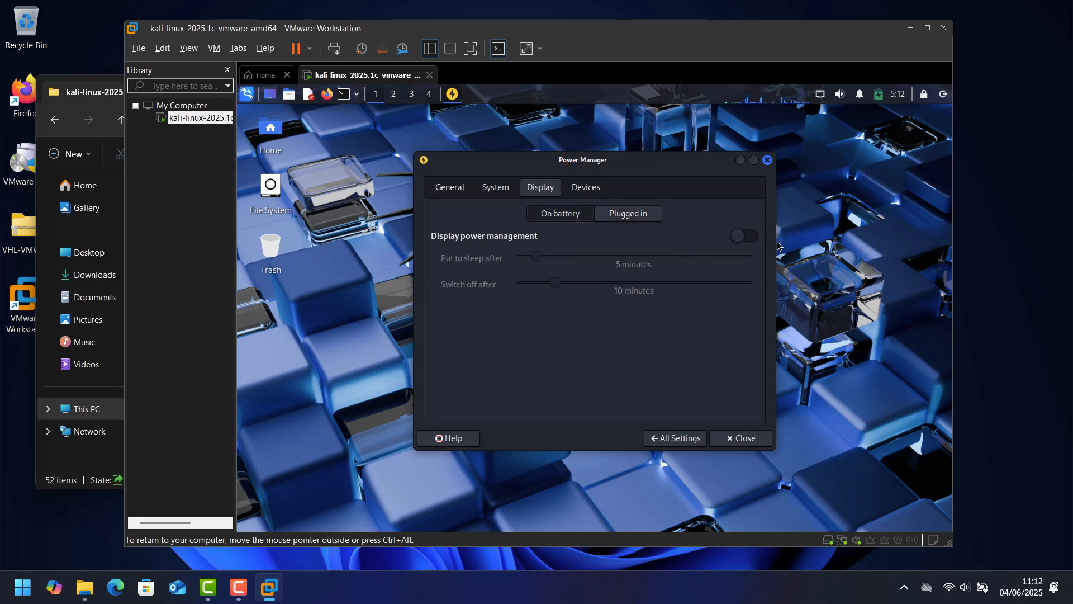
{"action": "left_click", "coordinate": [737, 440]}
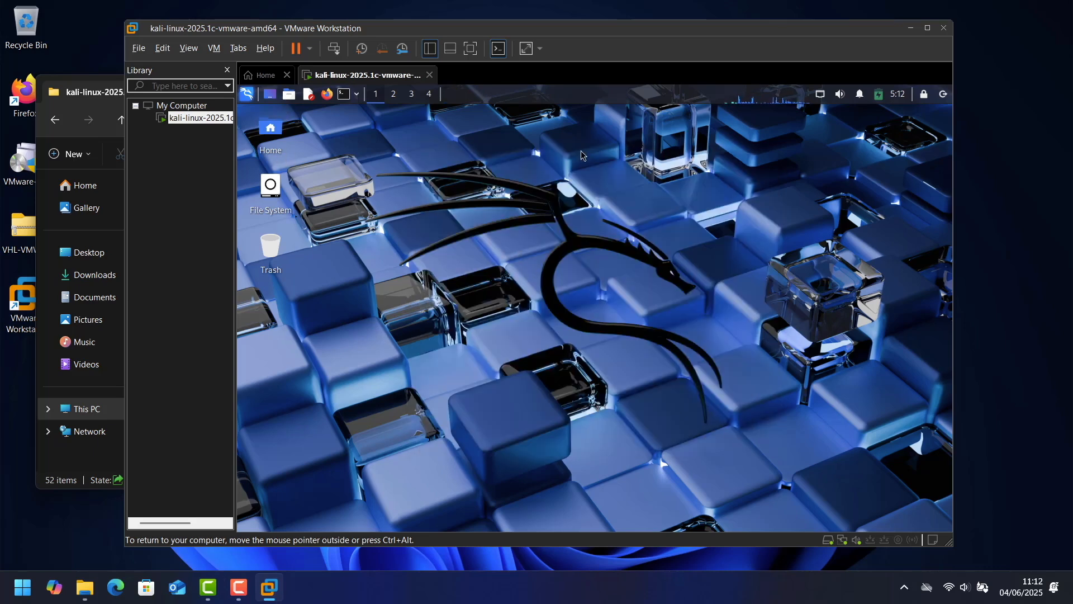
Shut down the Kali Linux guest and close the kali-linux-2025.1c-vmware-amd64 virtual machine in VMware Workstation.
{"action": "left_click", "coordinate": [944, 94]}
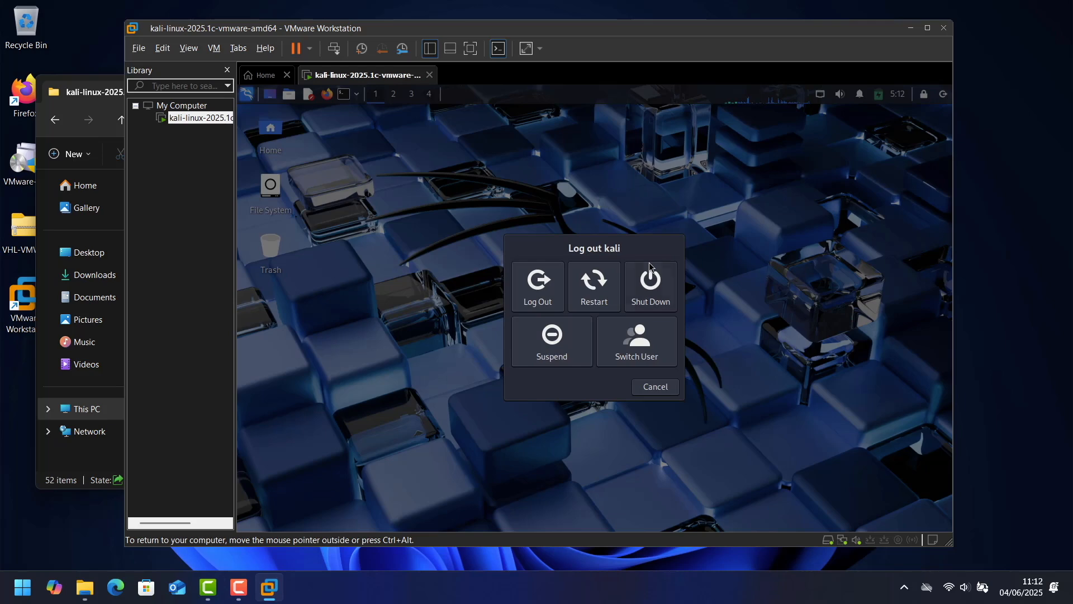
{"action": "left_click", "coordinate": [651, 282]}
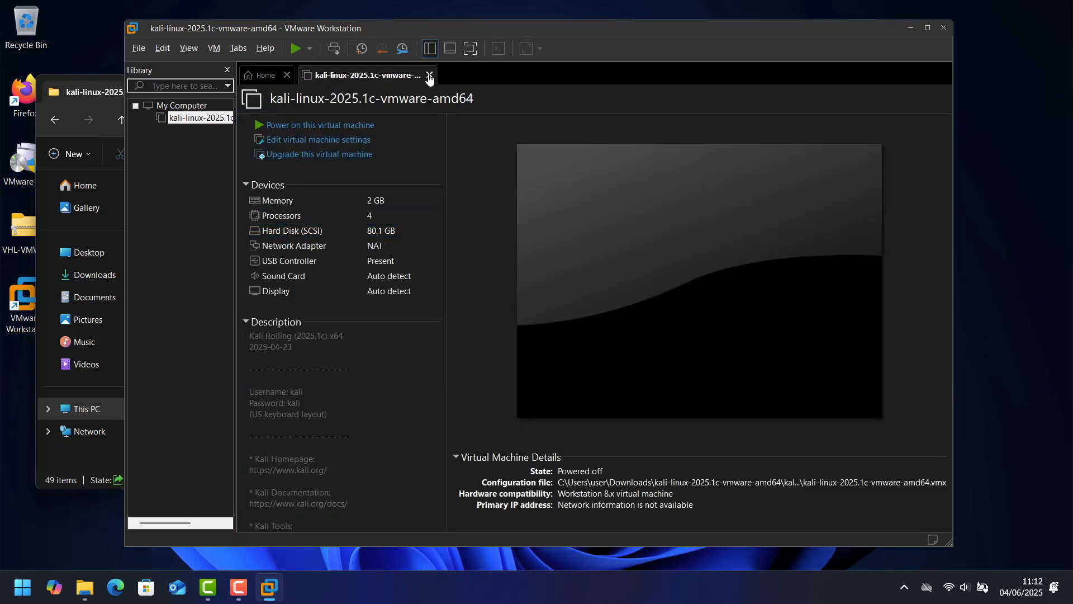
{"action": "left_click", "coordinate": [429, 76]}
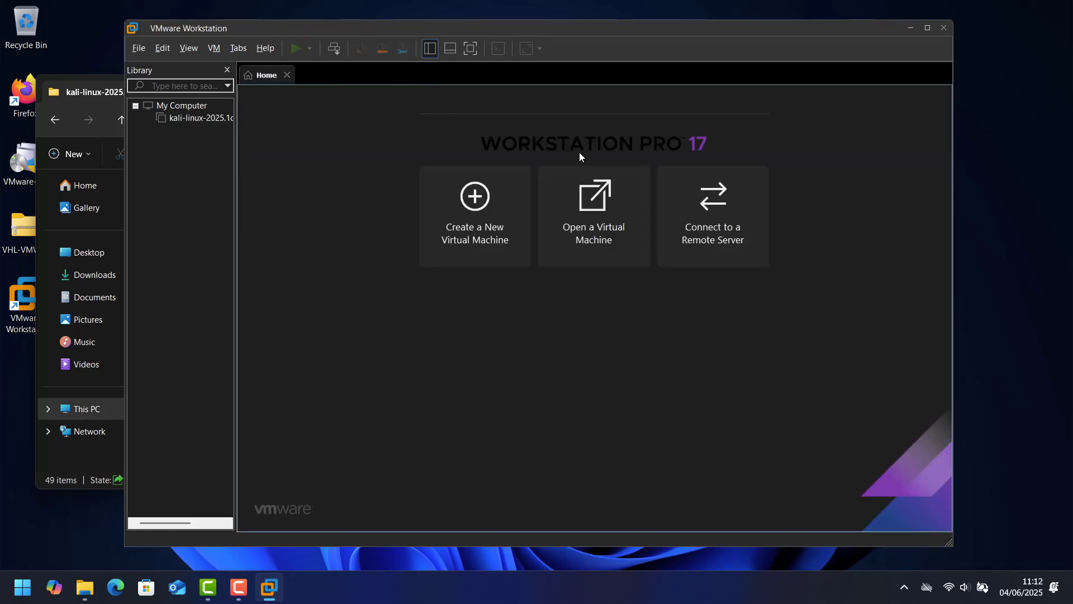
Minimise VMware Workstation, close the extracted folder's window, and select VHL-VMWare-Kali-Linux-2025-1.zip on the desktop.
{"action": "left_click", "coordinate": [909, 26]}
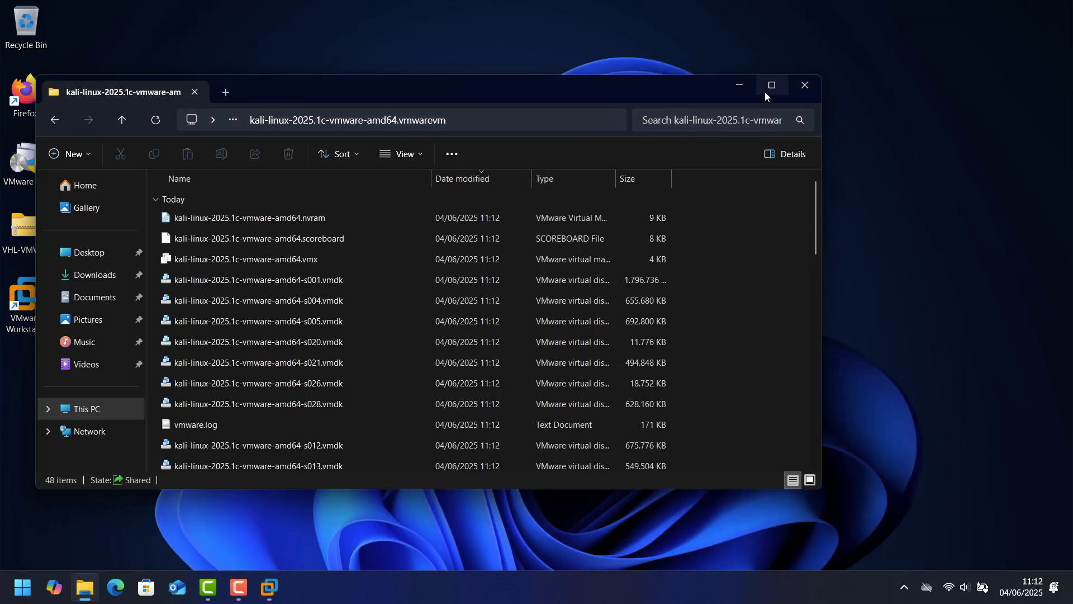
{"action": "left_click", "coordinate": [805, 85]}
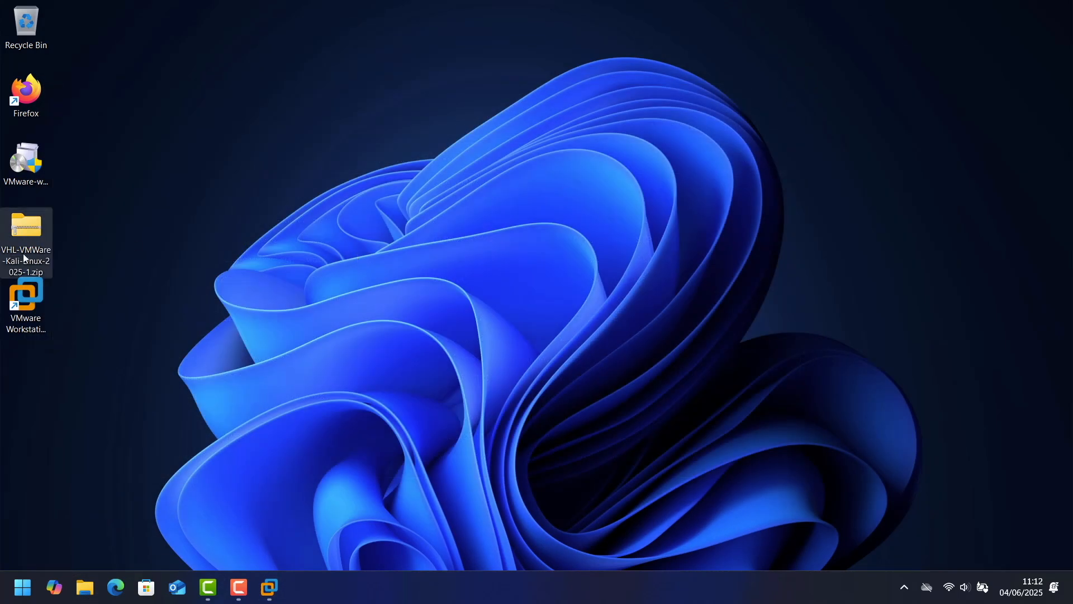
{"action": "right_click", "coordinate": [35, 227]}
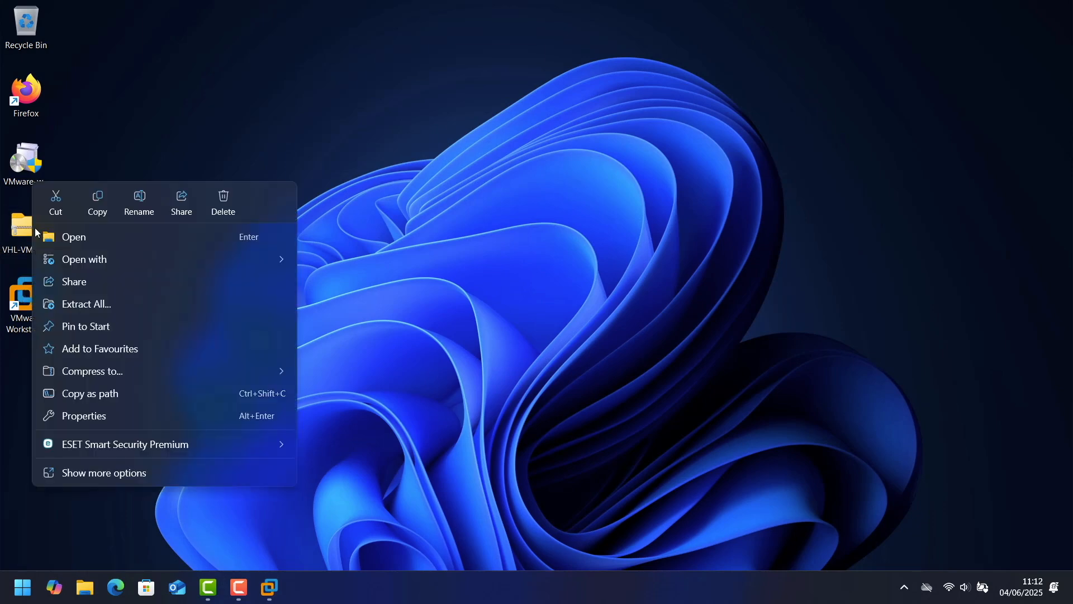
{"action": "left_click", "coordinate": [19, 226]}
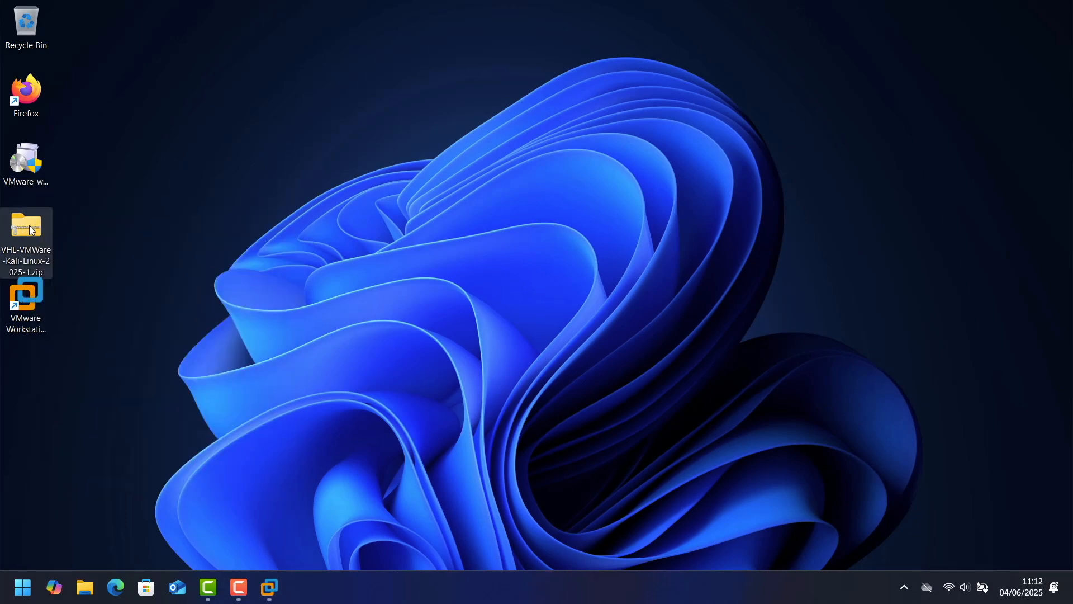
Extract the kali-linux-2025.1c-vmware-amd64.vmwarevm folder from VHL-VMWare-Kali-Linux-2025-1.zip to the desktop and close the archive window.
{"action": "double_click", "coordinate": [29, 226]}
{"action": "left_click_drag", "start_coordinate": [190, 202], "coordinate": [99, 55]}
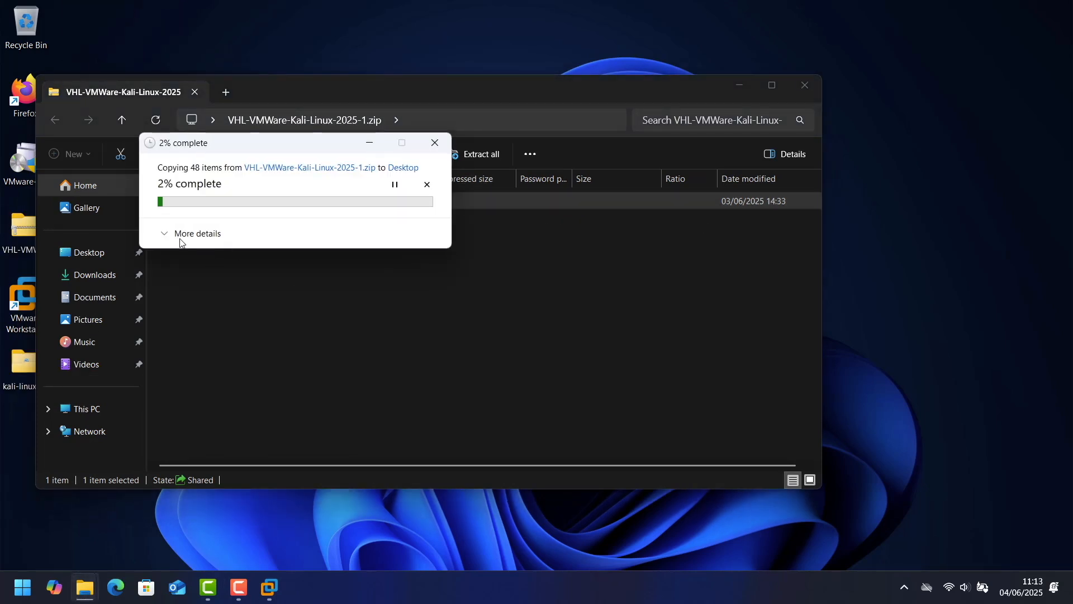
{"action": "left_click", "coordinate": [806, 86]}
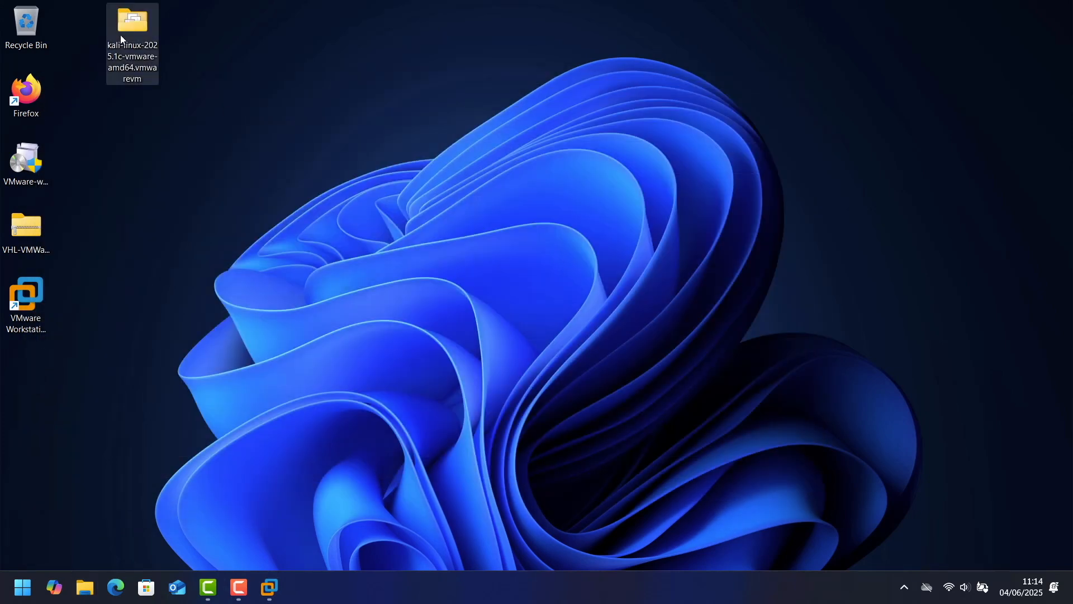
Open kali-linux-2025.1c-vmware-amd64.vmx from the extracted desktop folder in VMware Workstation.
{"action": "double_click", "coordinate": [129, 29]}
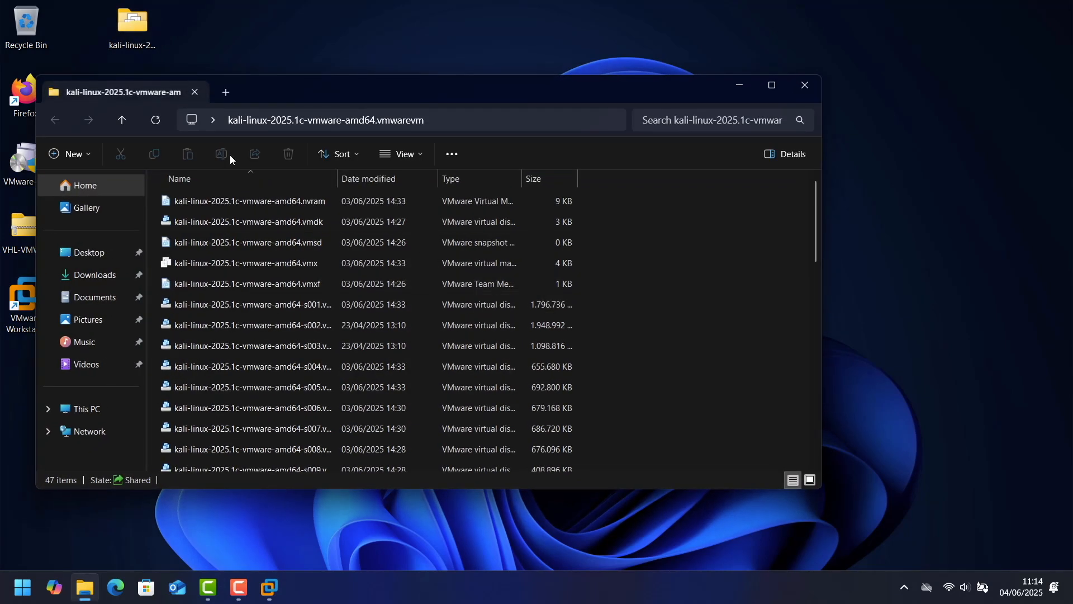
{"action": "left_click_drag", "start_coordinate": [342, 177], "coordinate": [353, 178]}
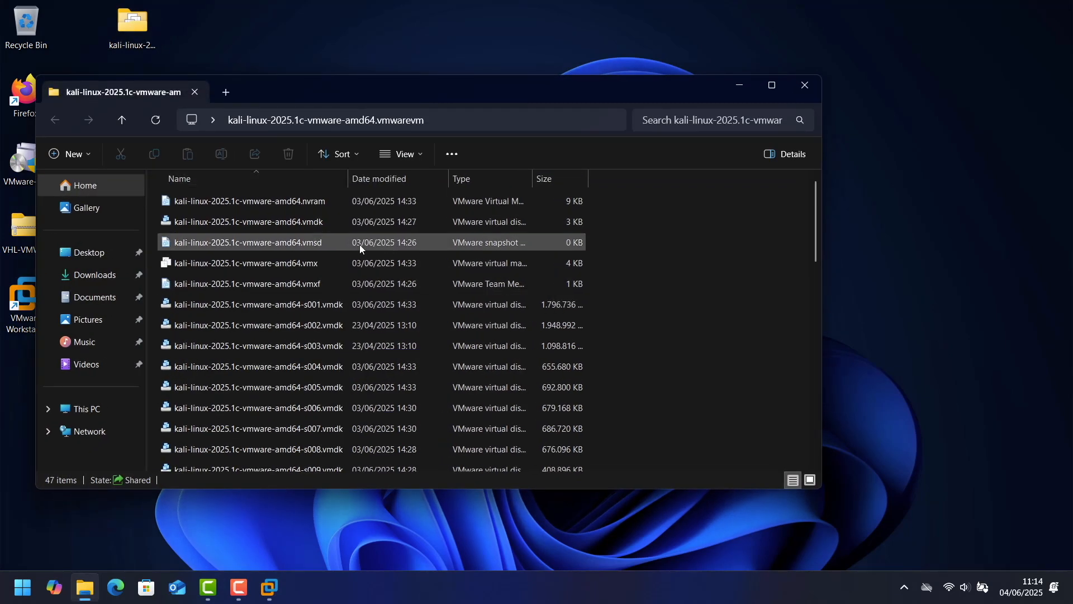
{"action": "left_click", "coordinate": [291, 264]}
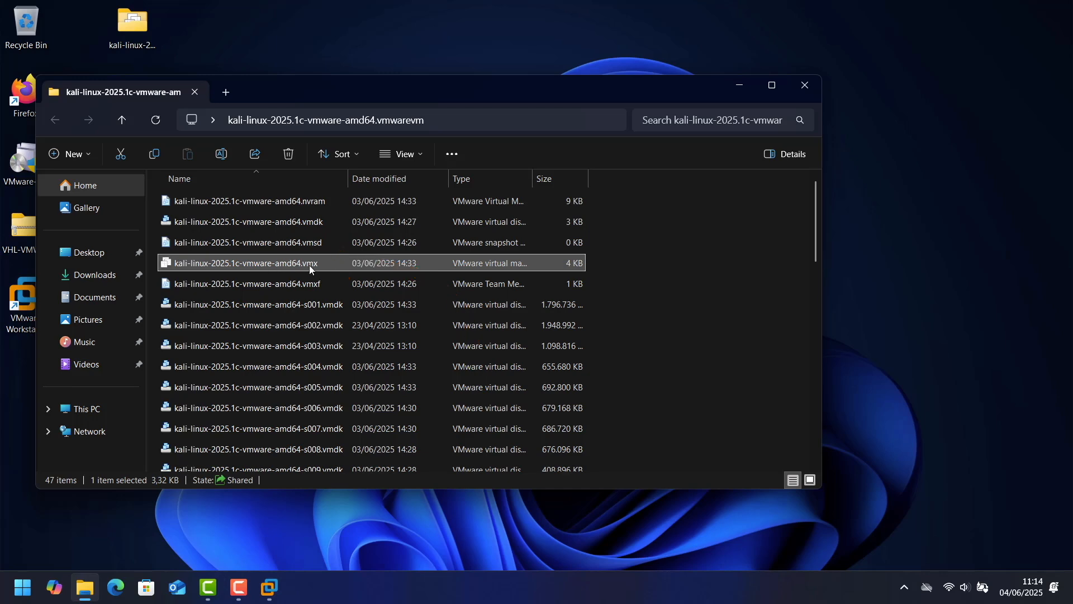
{"action": "double_click", "coordinate": [326, 263]}
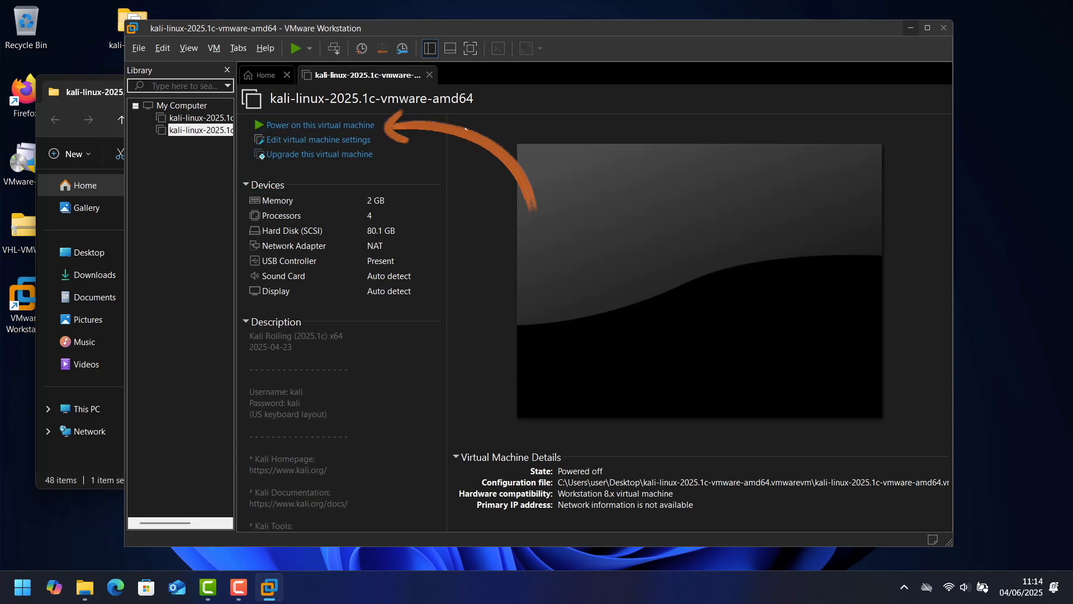
Power on the Kali virtual machine, declaring it as copied, and log in as kali with the account password.
{"action": "left_click", "coordinate": [334, 126]}
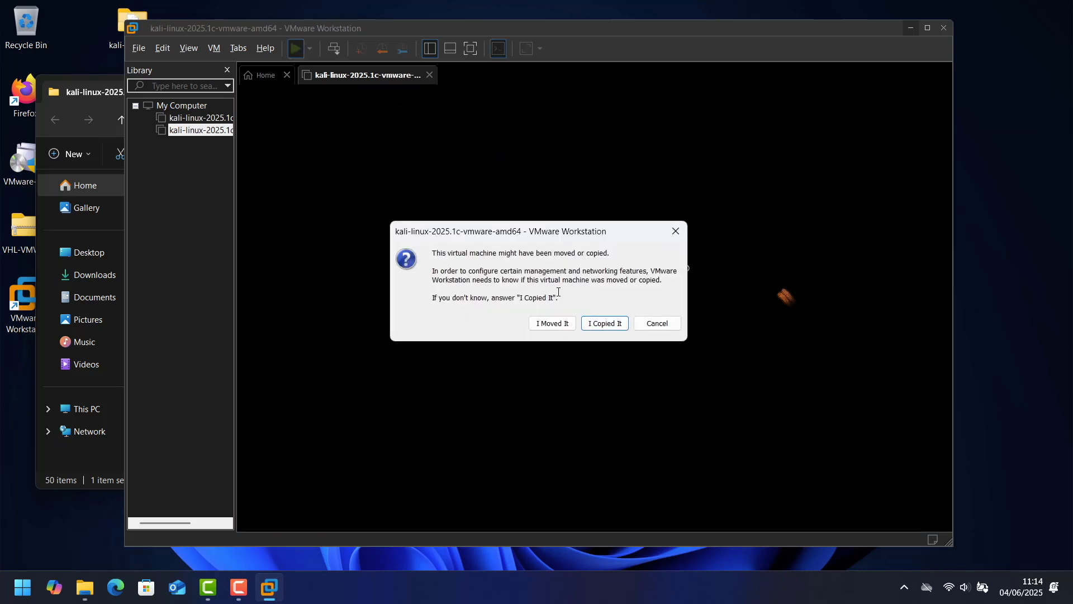
{"action": "left_click", "coordinate": [613, 324]}
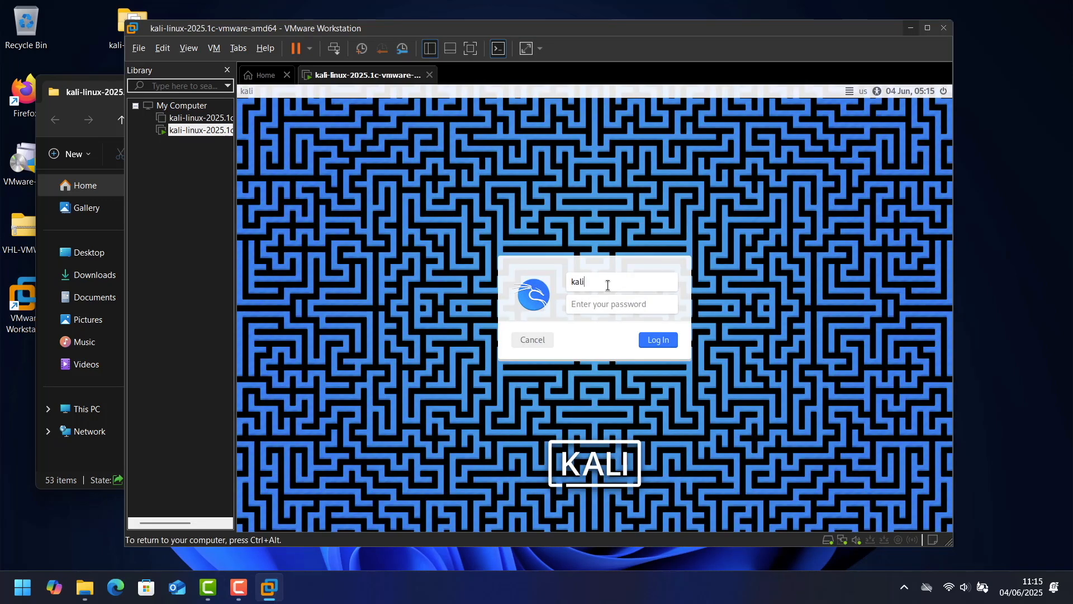
{"action": "key", "text": "Tab"}
{"action": "type", "text": "kali"}
{"action": "key", "text": "Return"}
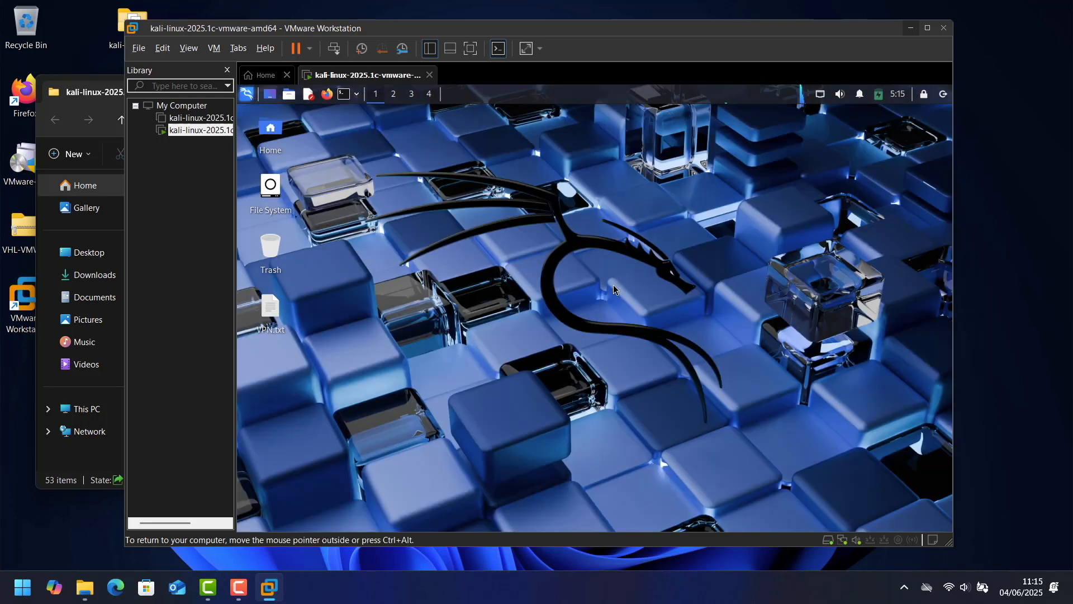
Read the connection instructions in VPN.txt on the Kali desktop, and run sudo openfortivpn in a terminal with the sudo password.
{"action": "left_click", "coordinate": [271, 310]}
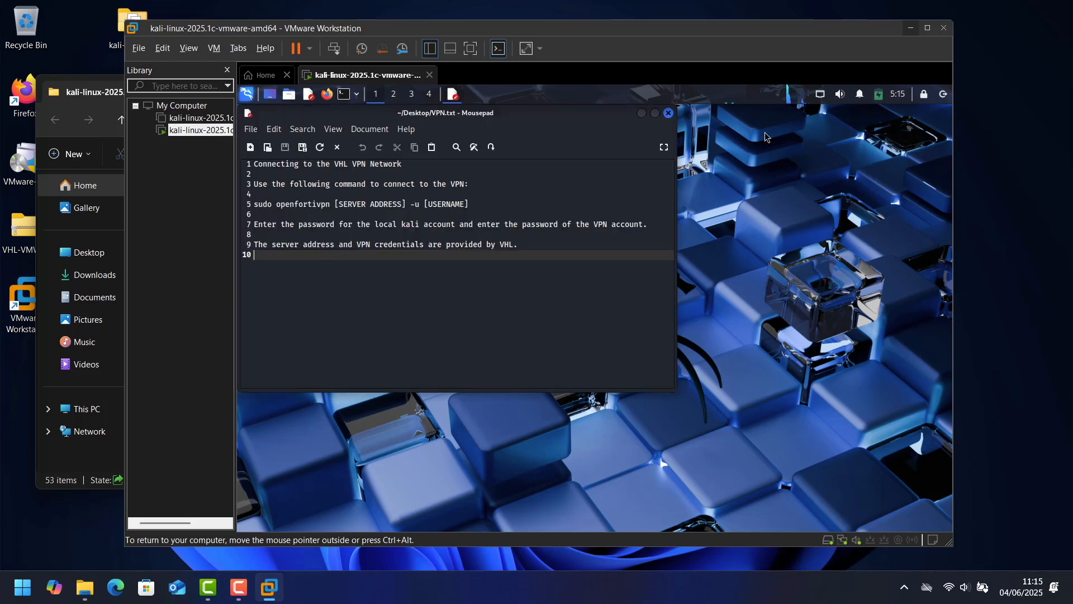
{"action": "left_click", "coordinate": [668, 114]}
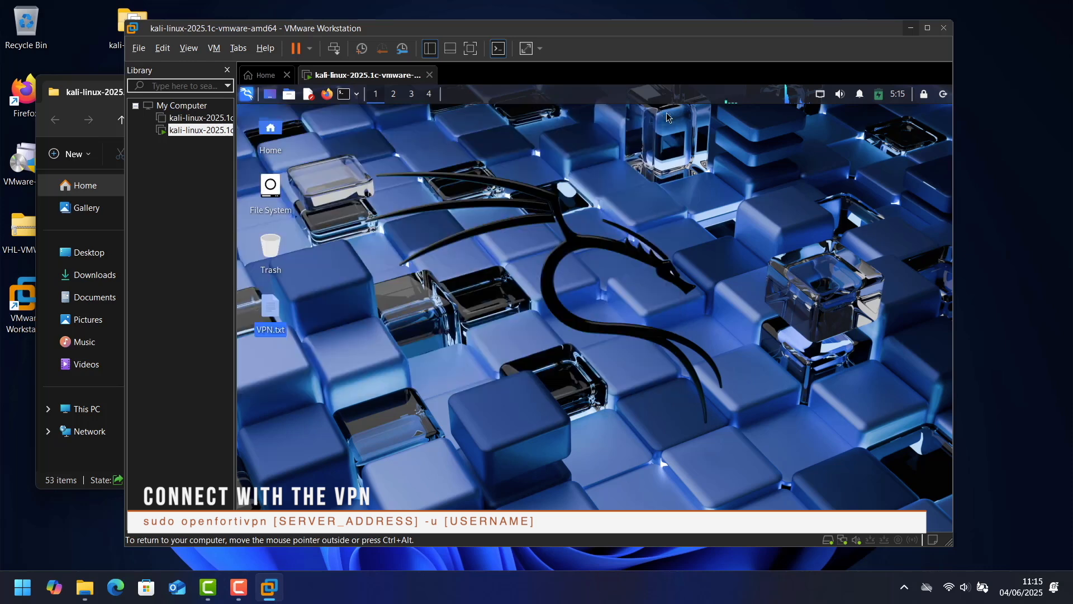
{"action": "key", "text": "ctrl+alt+t"}
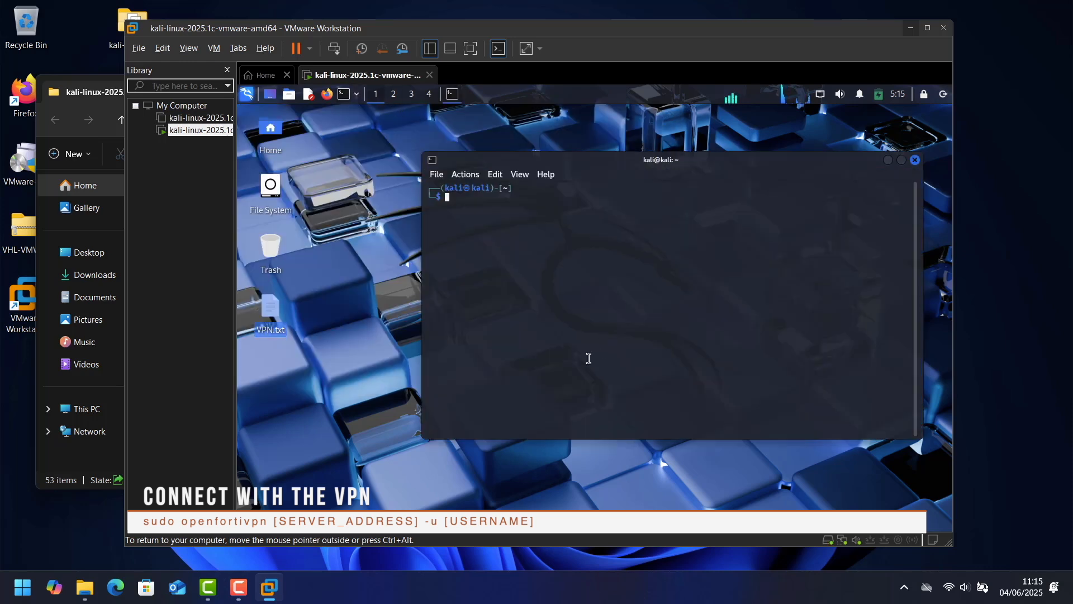
{"action": "type", "text": "sudo openfortivpn"}
{"action": "key", "text": "Return"}
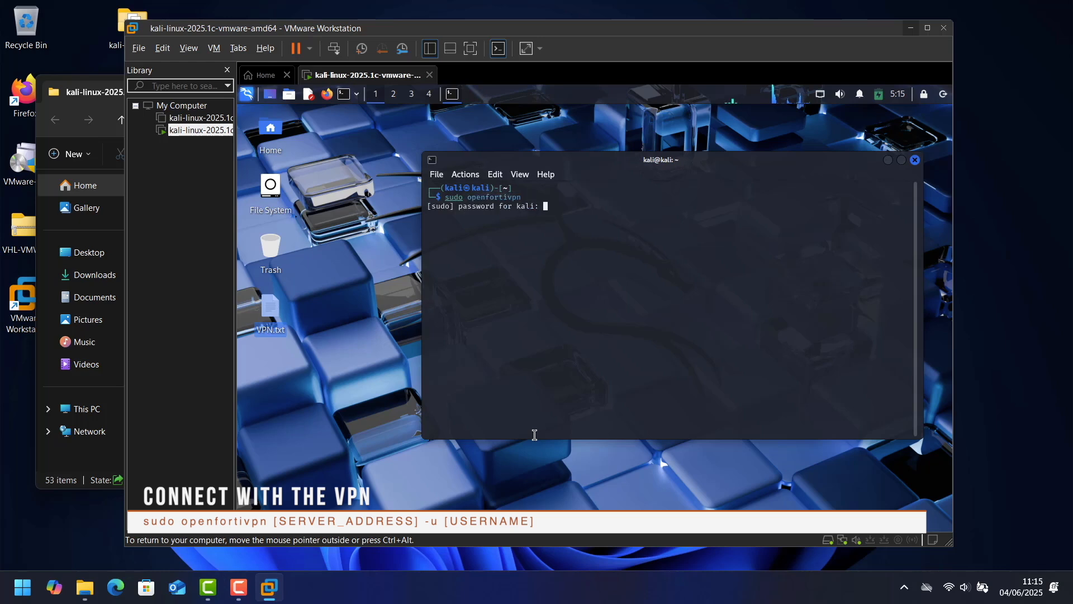
{"action": "key", "text": "Return"}
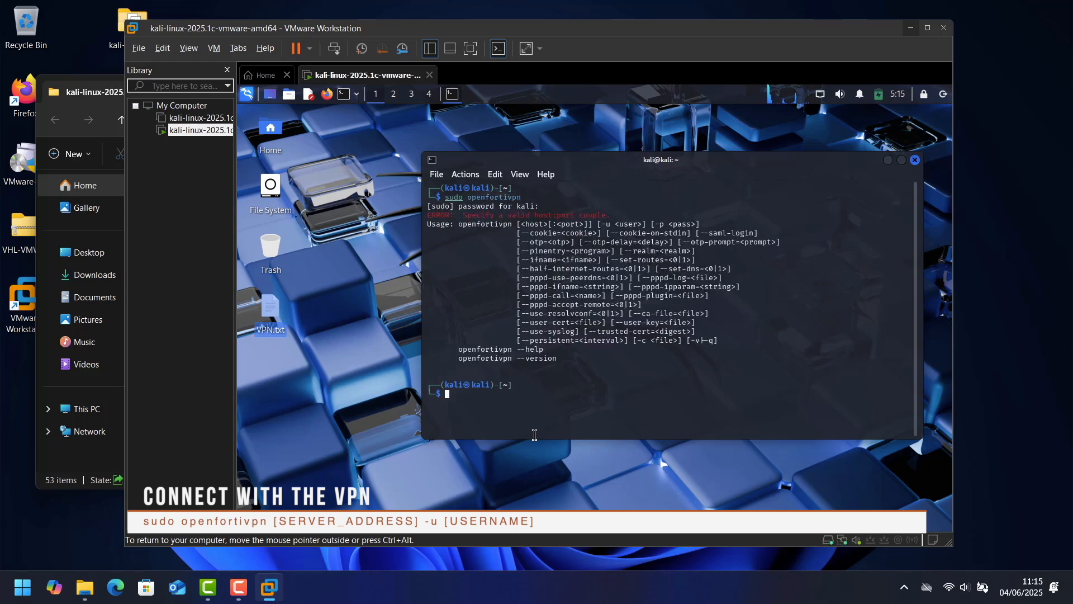
{"action": "key", "text": "Up"}
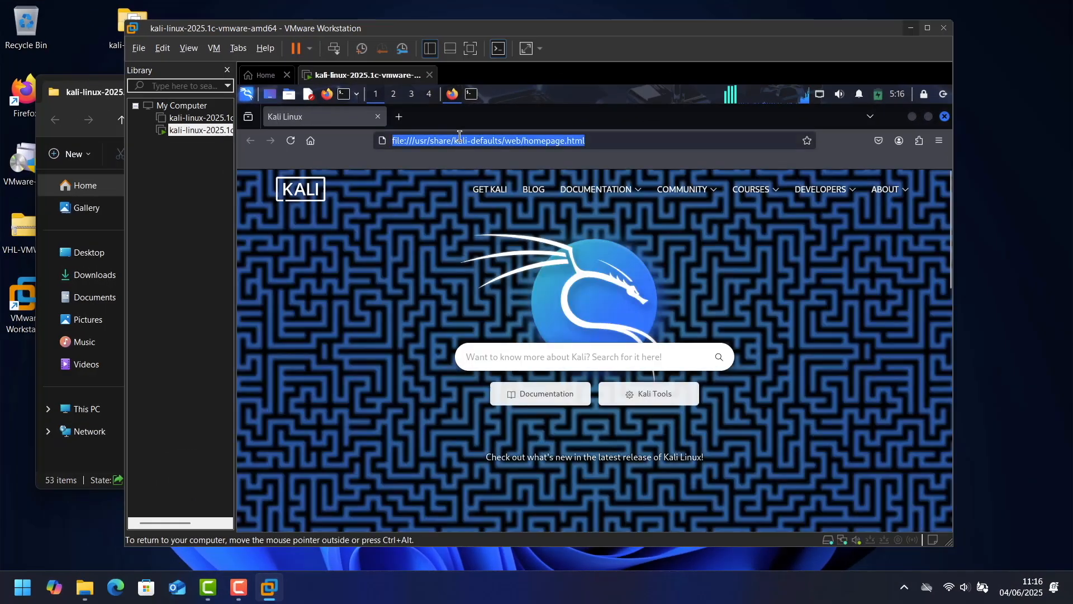
Load 10.11.10.10 in Kali's Firefox and look over the hosts in the Virtual Hacking Labs Reset Panel.
{"action": "left_click", "coordinate": [462, 140]}
{"action": "key", "text": "End"}
{"action": "key", "text": "ctrl+a"}
{"action": "type", "text": "10.11.10.10"}
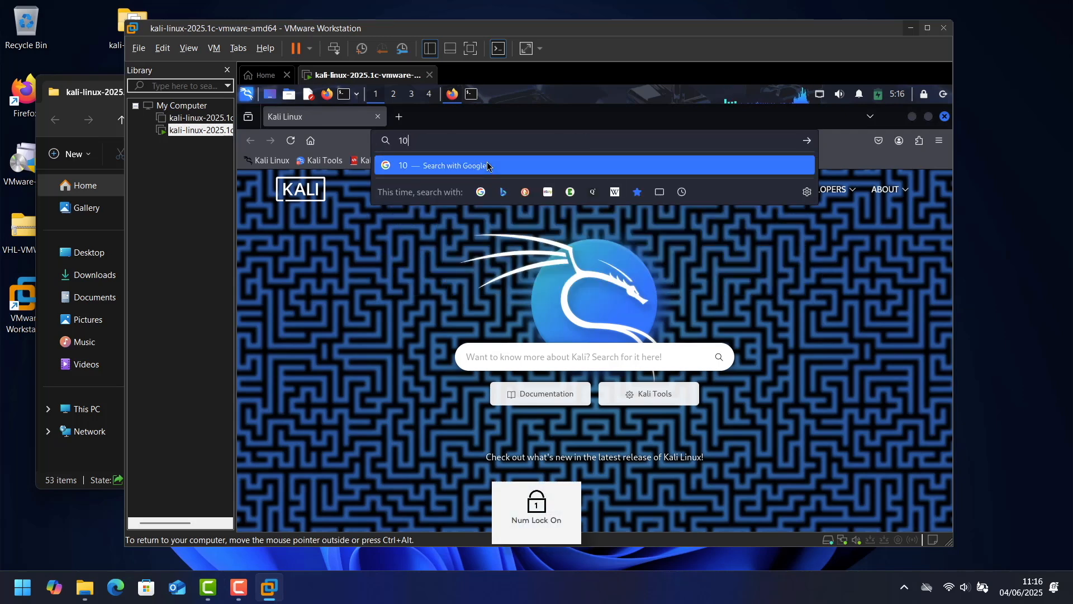
{"action": "key", "text": "Return"}
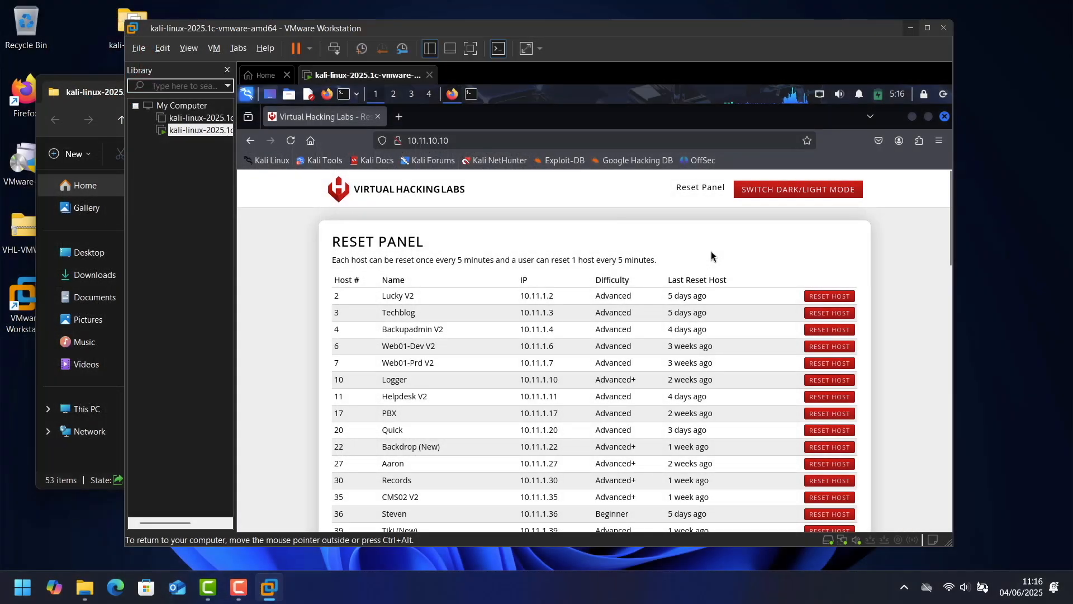
{"action": "scroll", "coordinate": [711, 256], "scroll_direction": "down", "scroll_amount": 15}
{"action": "scroll", "coordinate": [711, 256], "scroll_direction": "up", "scroll_amount": 15}
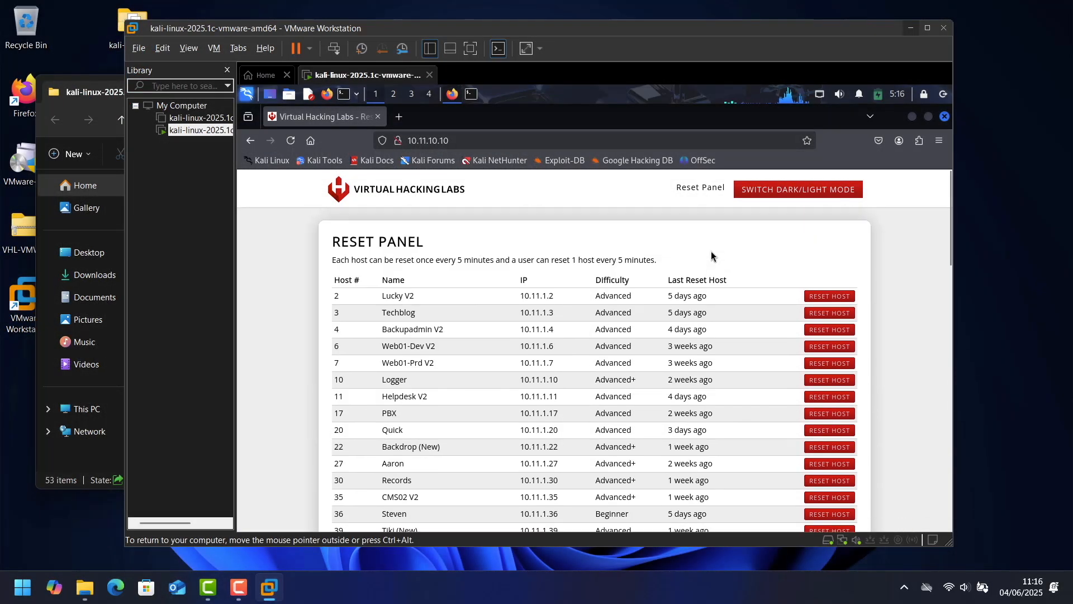